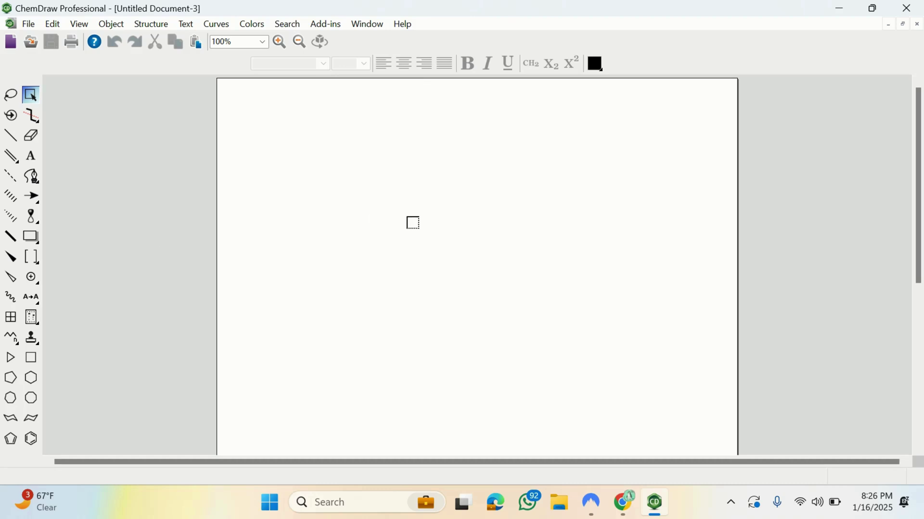
Insert the chemical structure for the name Quercetin, with its name pasted below the structure
{"action": "left_click", "coordinate": [150, 24]}
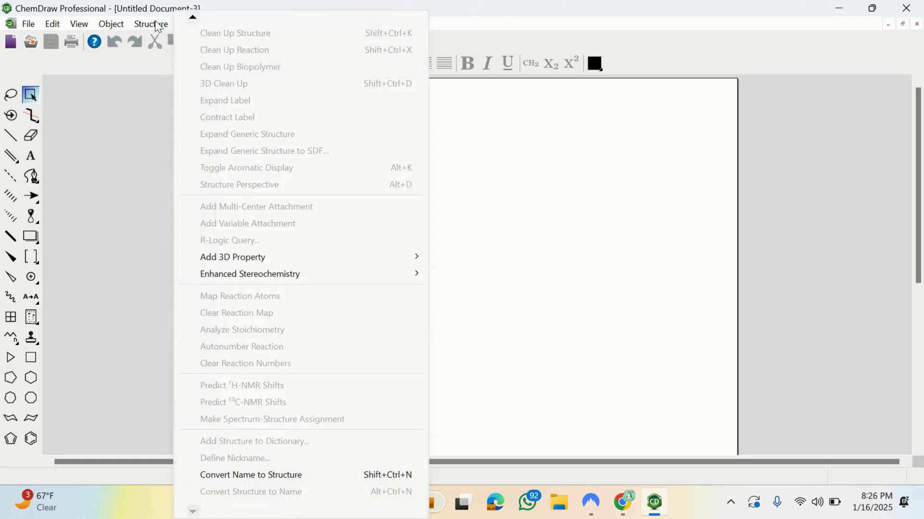
{"action": "left_click", "coordinate": [292, 470]}
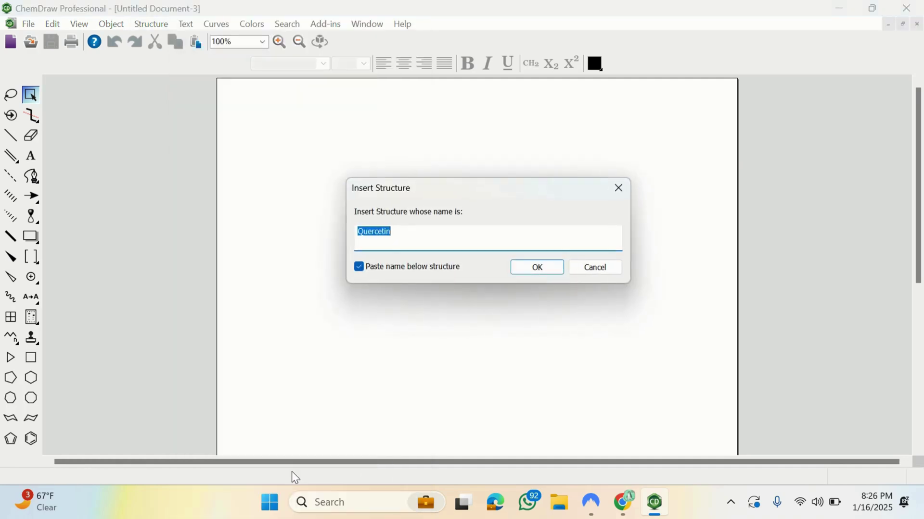
{"action": "key", "text": "BackSpace"}
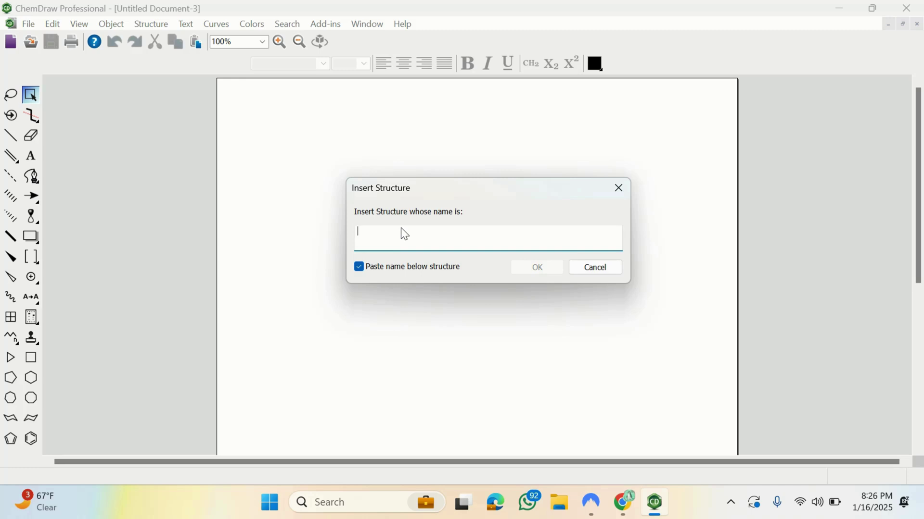
{"action": "type", "text": "Guercetin"}
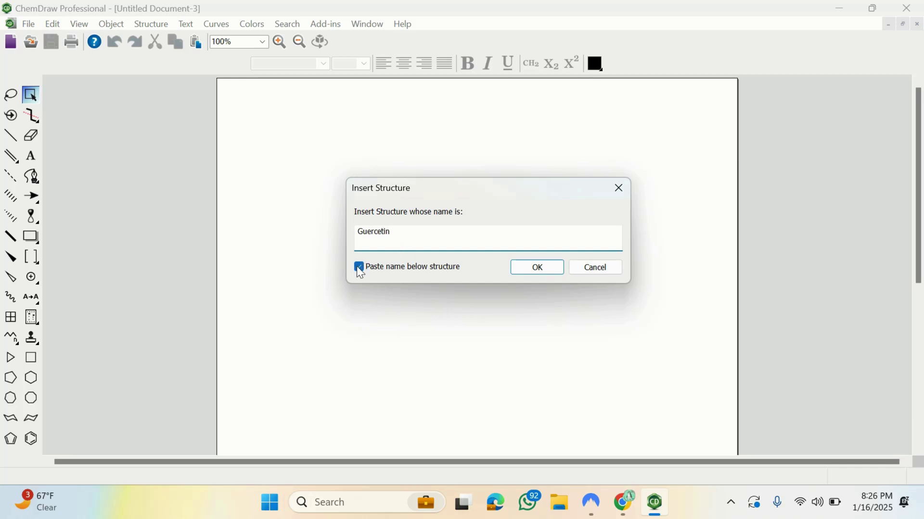
{"action": "left_click", "coordinate": [363, 235]}
{"action": "key", "text": "BackSpace"}
{"action": "type", "text": "Q"}
{"action": "left_click", "coordinate": [533, 267]}
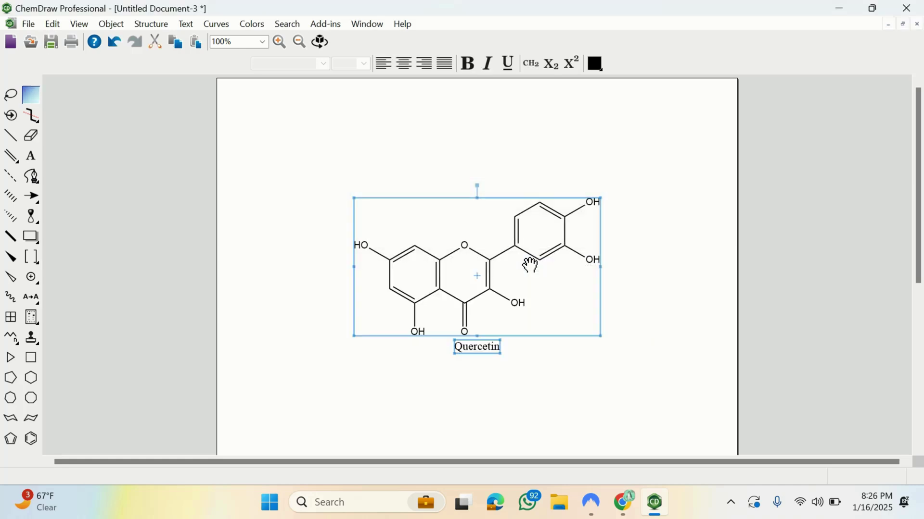
{"action": "left_click", "coordinate": [674, 266]}
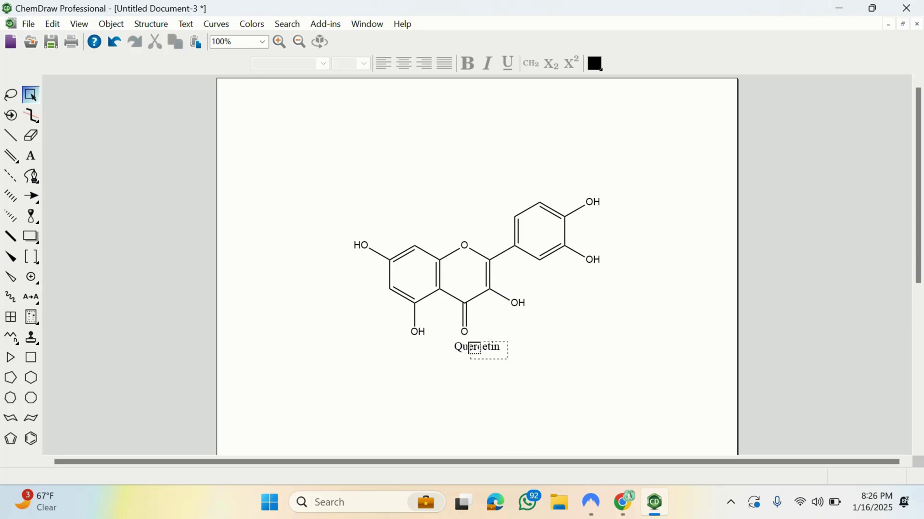
Move the Quercetin name label slightly lower to leave more space beneath the structure
{"action": "left_click", "coordinate": [464, 343]}
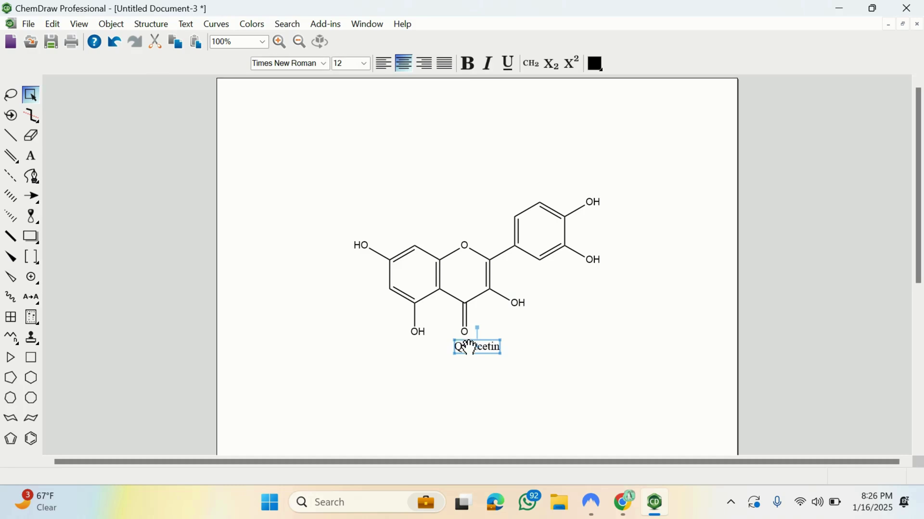
{"action": "left_click_drag", "start_coordinate": [463, 343], "coordinate": [453, 367]}
{"action": "left_click", "coordinate": [643, 307]}
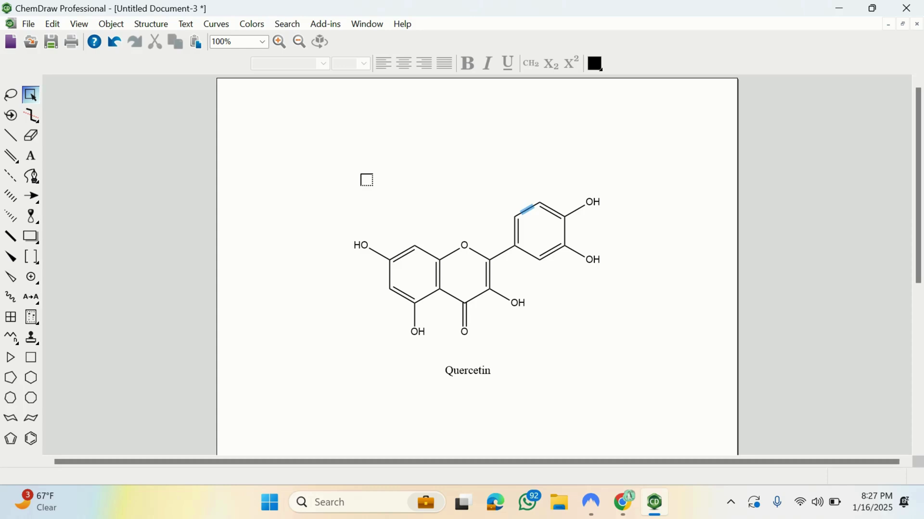
{"action": "left_click_drag", "start_coordinate": [327, 164], "coordinate": [673, 353]}
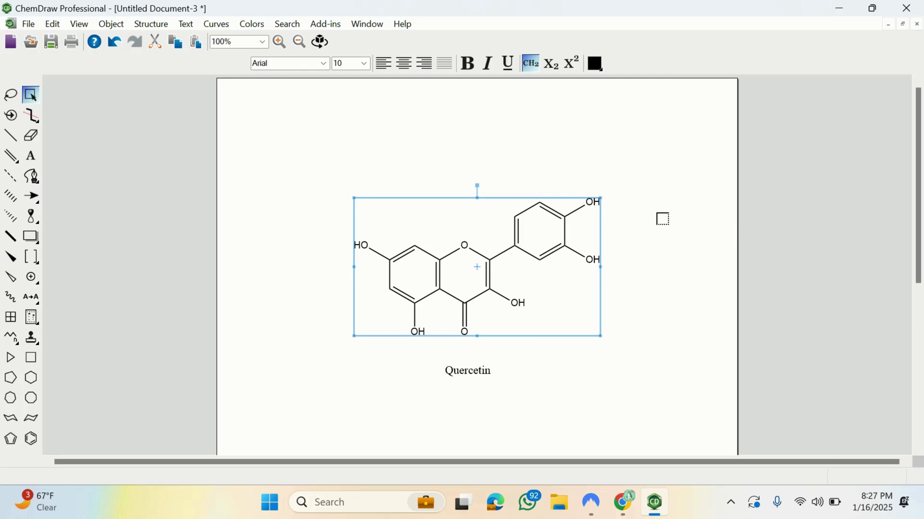
{"action": "left_click", "coordinate": [664, 248]}
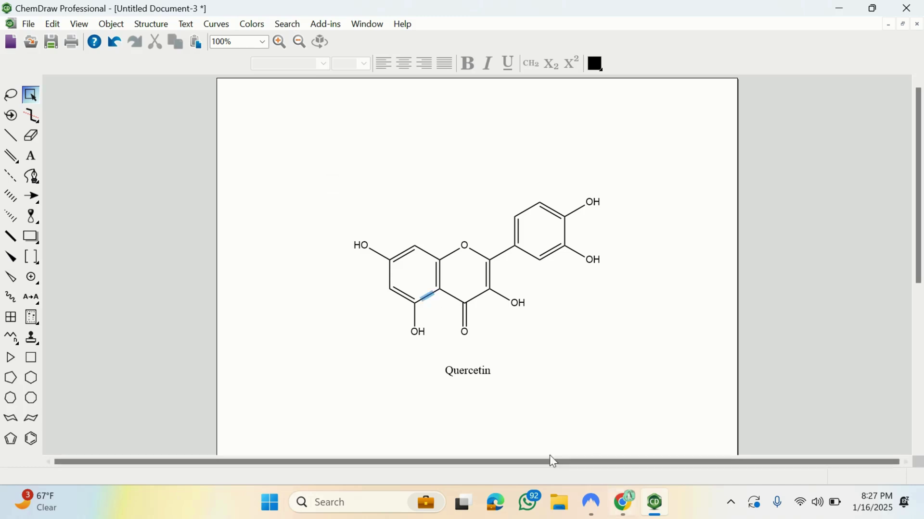
{"action": "left_click", "coordinate": [452, 369]}
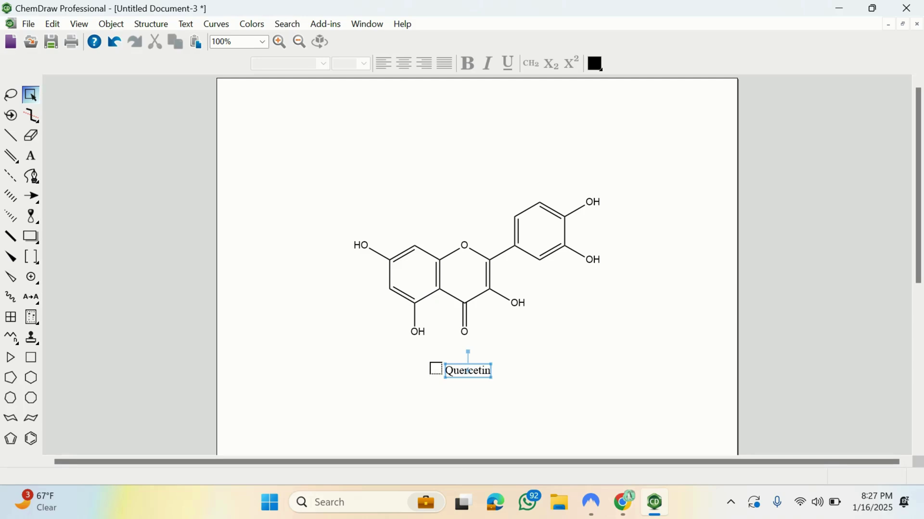
{"action": "left_click", "coordinate": [557, 375]}
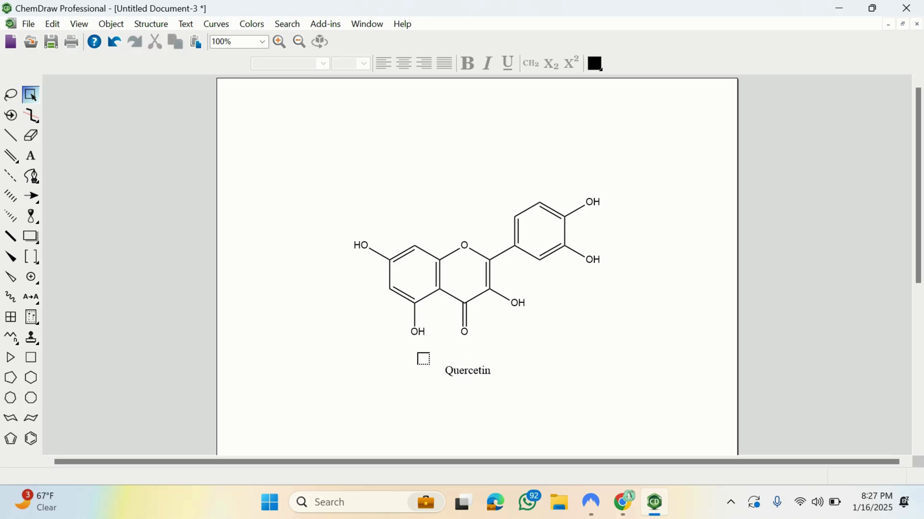
{"action": "left_click_drag", "start_coordinate": [421, 349], "coordinate": [510, 395]}
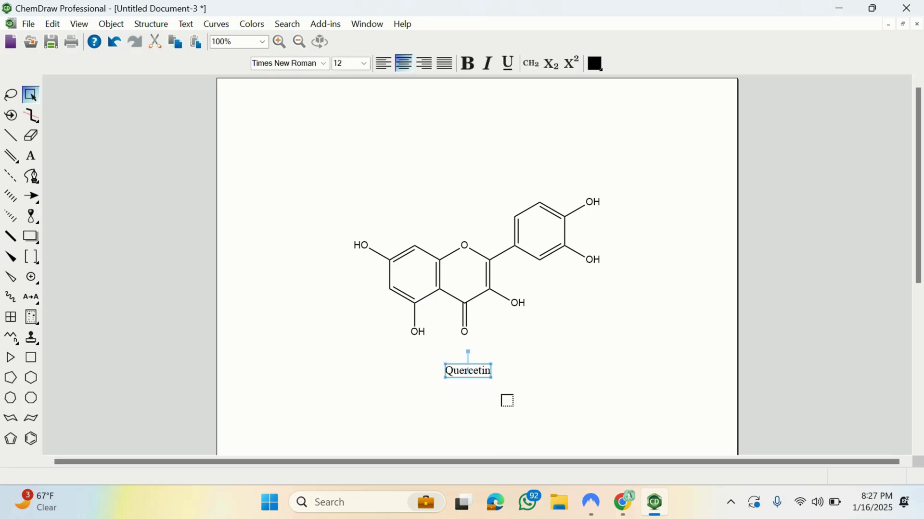
{"action": "left_click", "coordinate": [378, 363]}
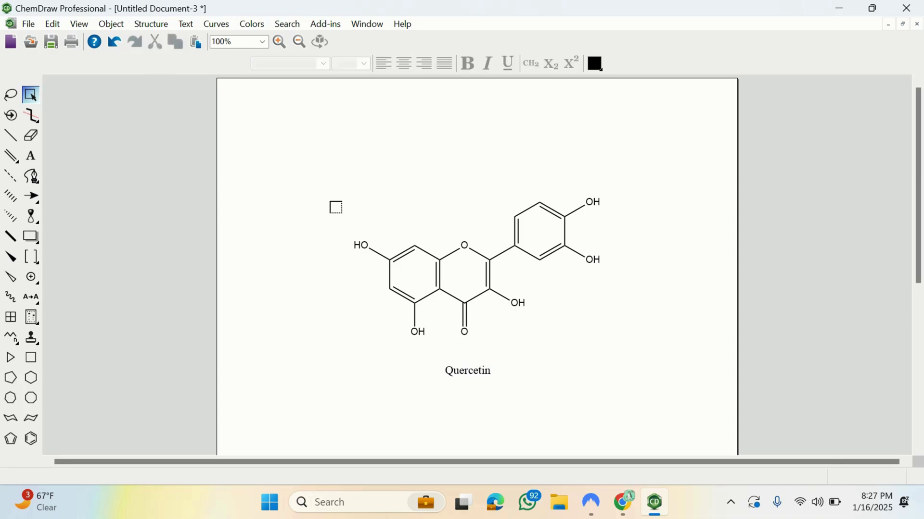
{"action": "left_click_drag", "start_coordinate": [330, 202], "coordinate": [620, 343]}
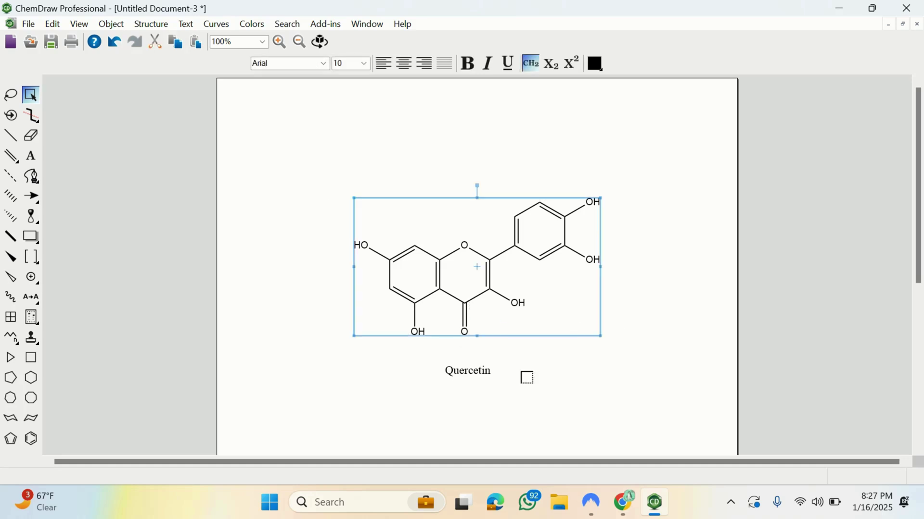
{"action": "left_click", "coordinate": [388, 146]}
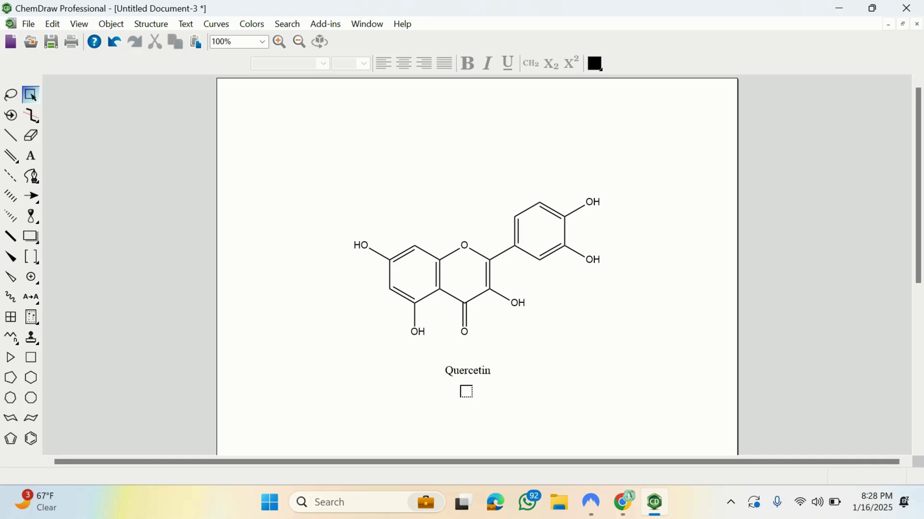
Switch to Chrome and search Google for "IUPAC name of Quercetin"
{"action": "mouse_move", "coordinate": [619, 505]}
{"action": "left_click", "coordinate": [622, 447]}
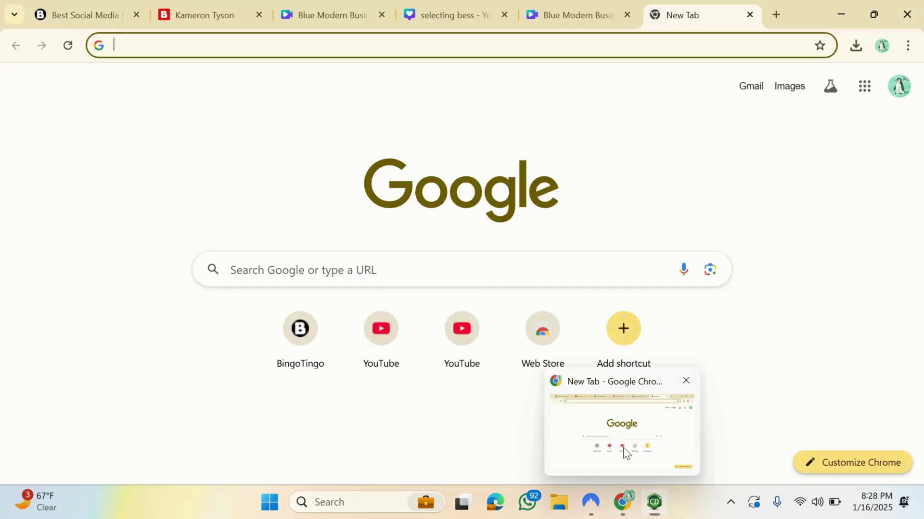
{"action": "left_click", "coordinate": [431, 44]}
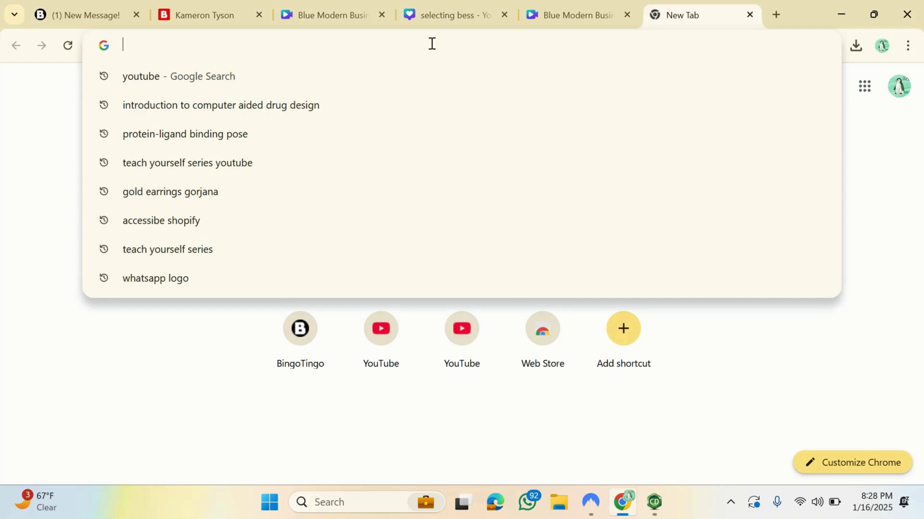
{"action": "type", "text": "I"}
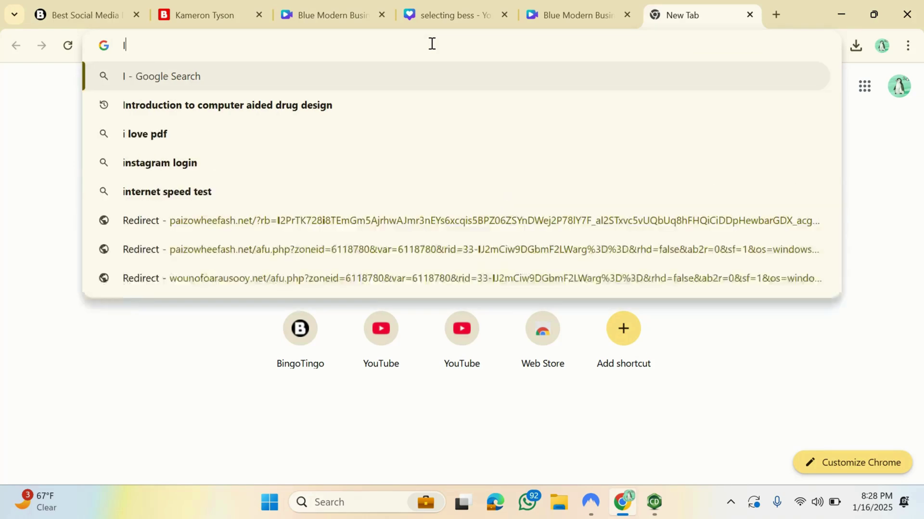
{"action": "type", "text": "UPAC name of "}
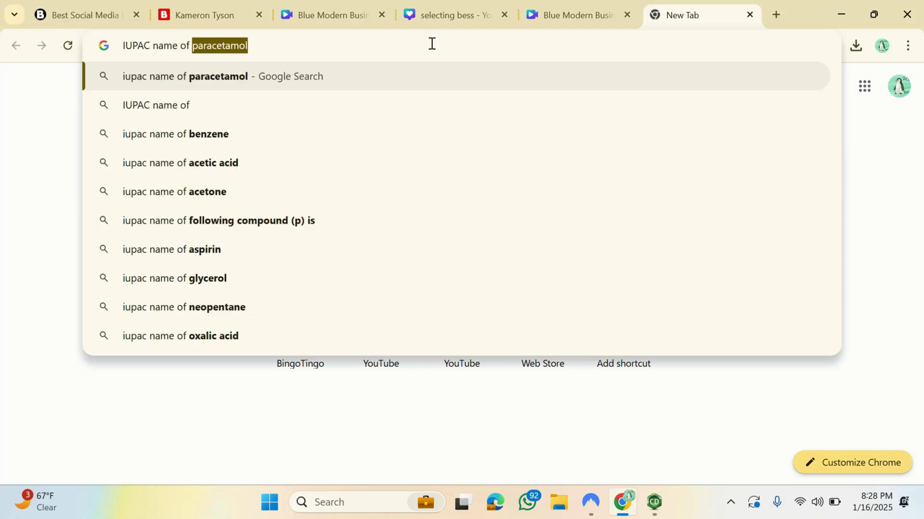
{"action": "type", "text": "Quercetin"}
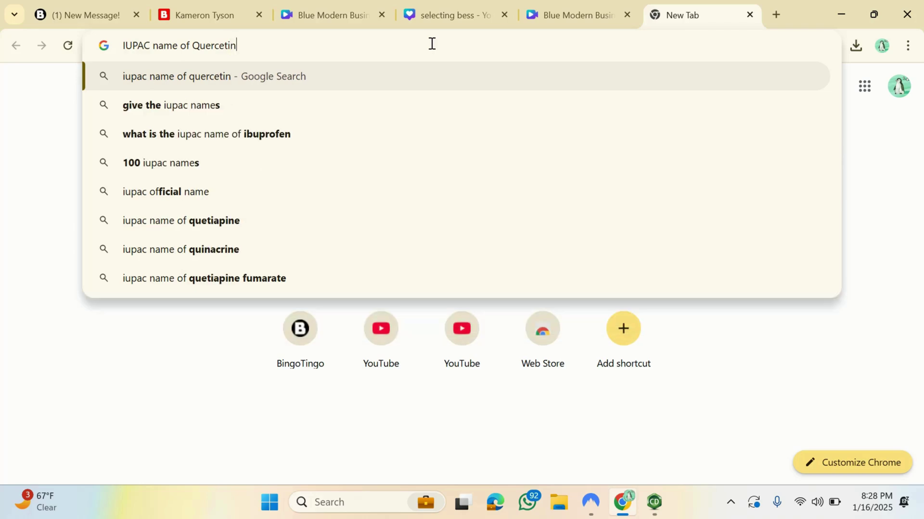
{"action": "key", "text": "Return"}
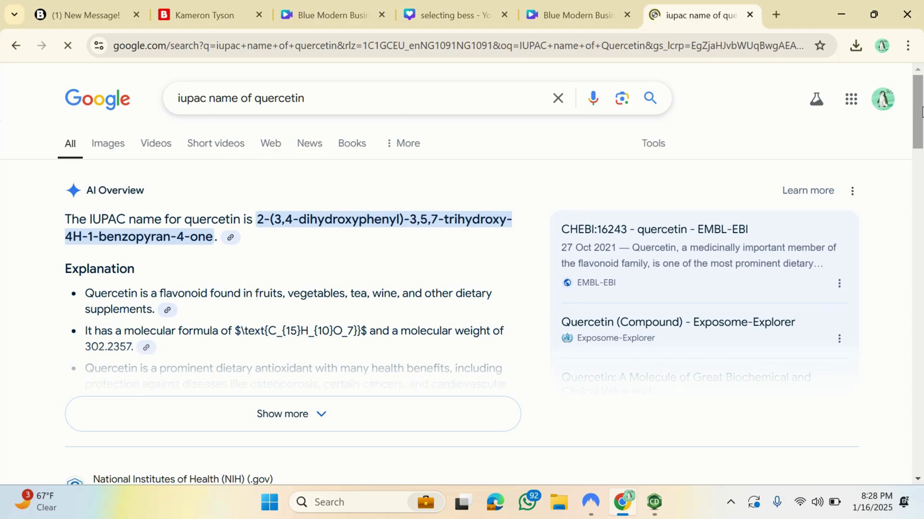
Open the PubChem Quercetin search result in a new browser tab and go to it
{"action": "left_click_drag", "start_coordinate": [922, 87], "coordinate": [921, 171]}
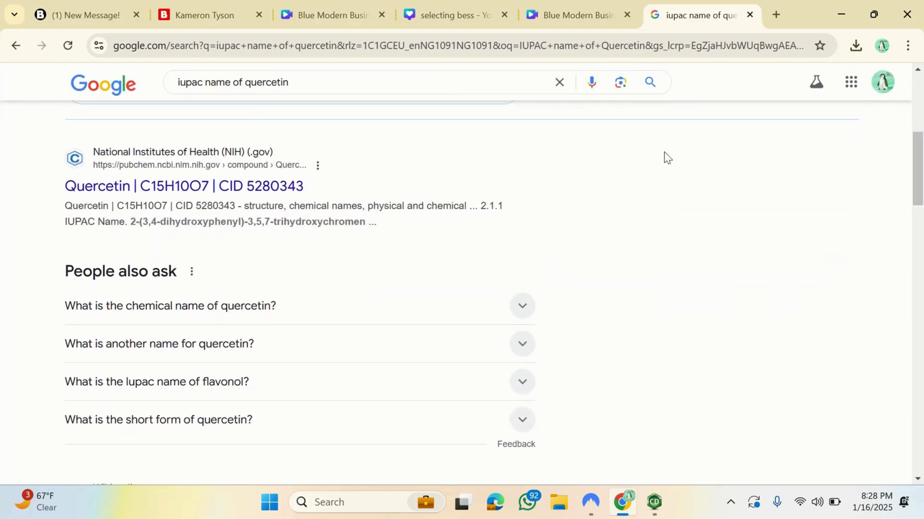
{"action": "right_click", "coordinate": [200, 193]}
{"action": "left_click", "coordinate": [236, 215]}
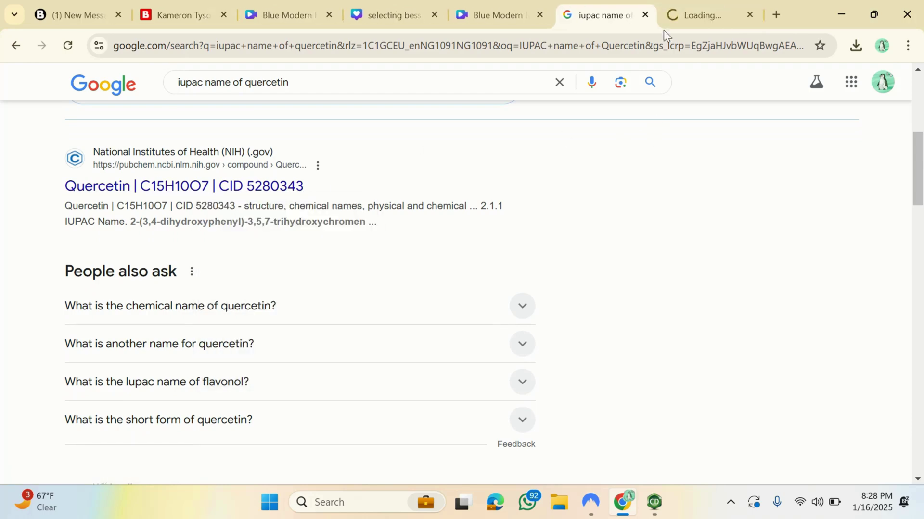
{"action": "left_click", "coordinate": [686, 15]}
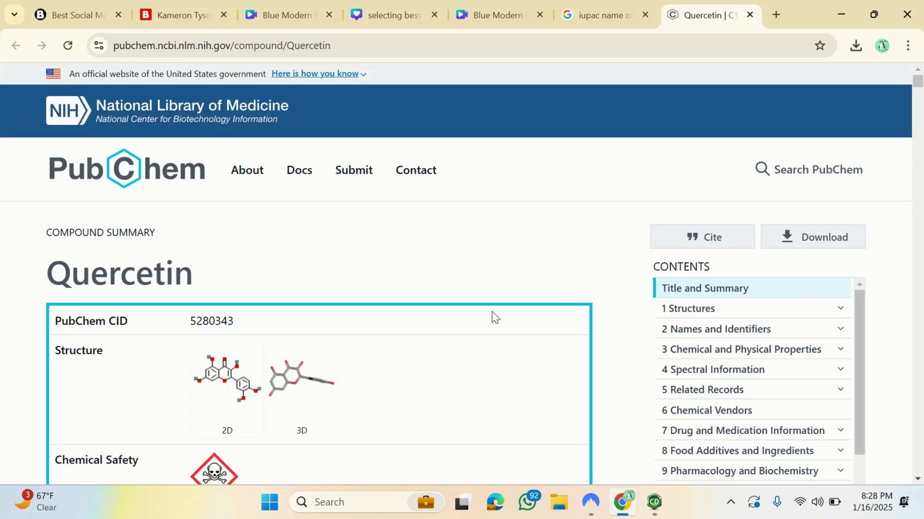
Copy quercetin's IUPAC name, 2-(3,4-dihydroxyphenyl)-3,5,7-trihydroxychromen-4-one, from the Names and Identifiers section of the PubChem page
{"action": "scroll", "coordinate": [573, 205], "scroll_direction": "down", "scroll_amount": 10}
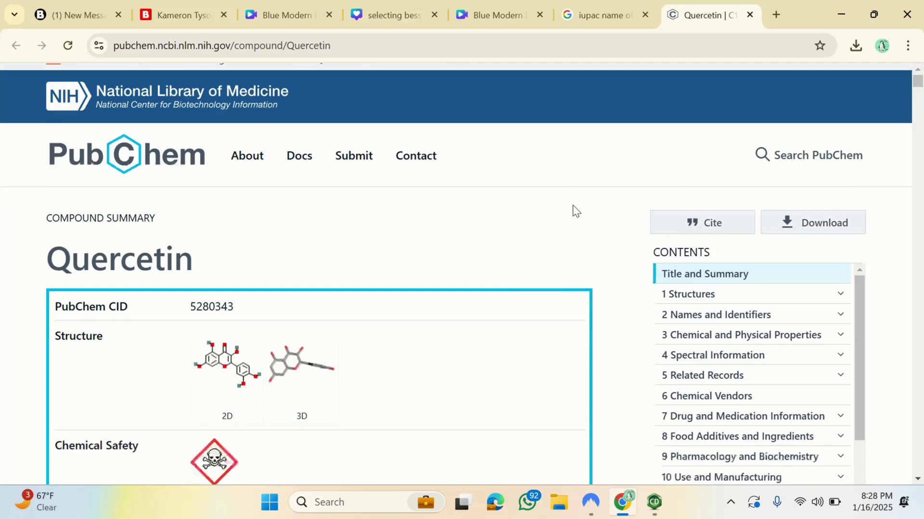
{"action": "scroll", "coordinate": [574, 208], "scroll_direction": "down", "scroll_amount": 5}
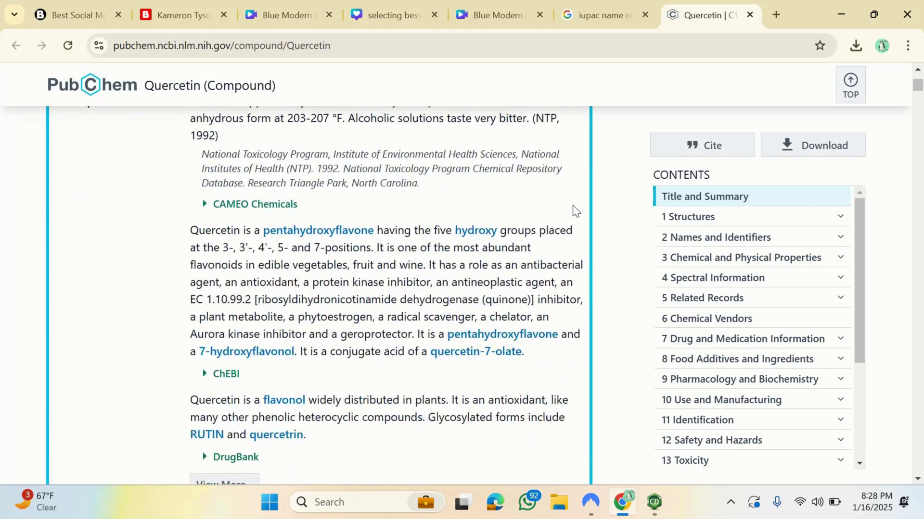
{"action": "scroll", "coordinate": [572, 205], "scroll_direction": "down", "scroll_amount": 15}
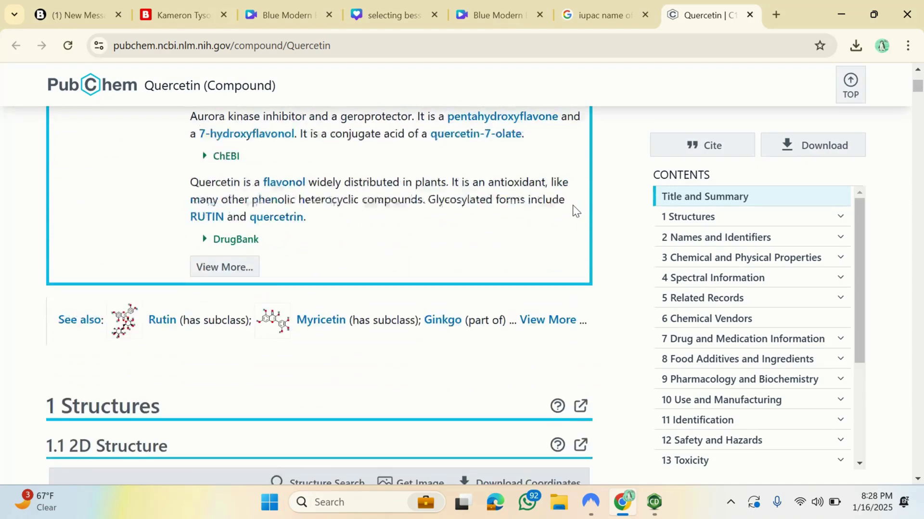
{"action": "scroll", "coordinate": [572, 205], "scroll_direction": "down", "scroll_amount": 8}
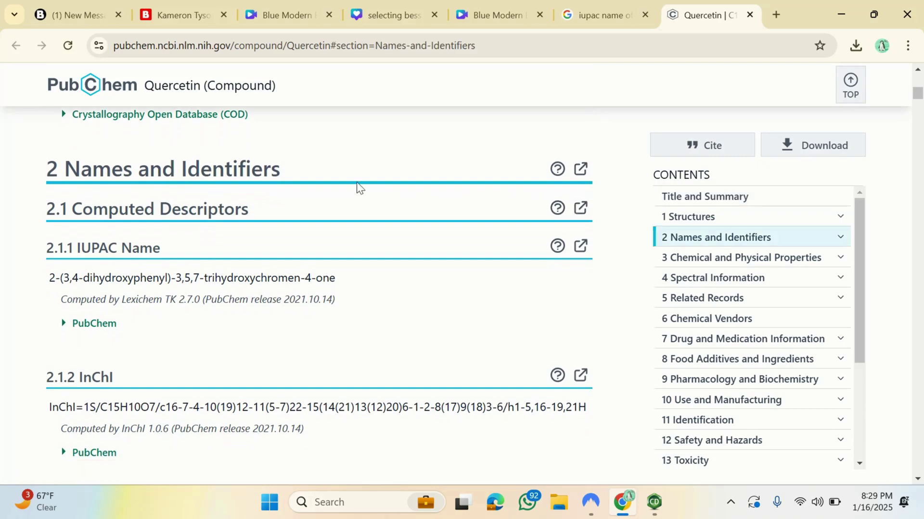
{"action": "scroll", "coordinate": [356, 185], "scroll_direction": "up", "scroll_amount": 15}
{"action": "scroll", "coordinate": [358, 186], "scroll_direction": "up", "scroll_amount": 6}
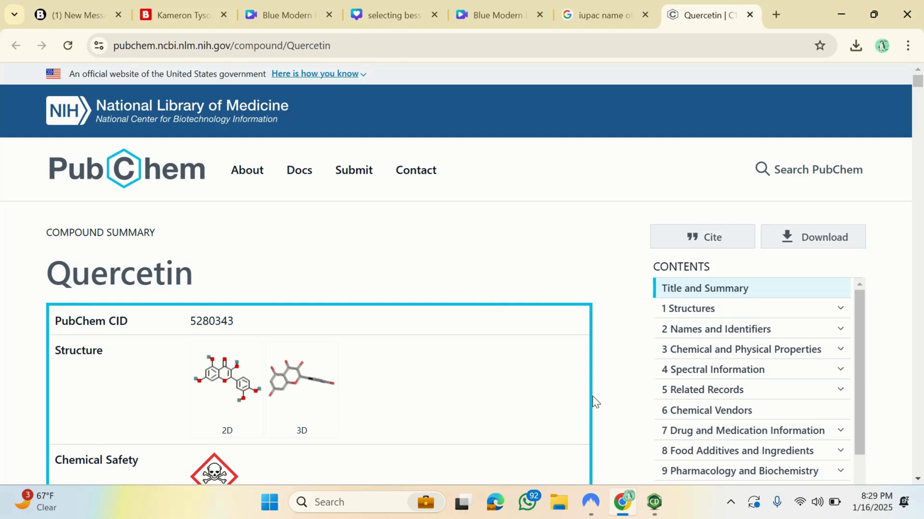
{"action": "left_click", "coordinate": [703, 331]}
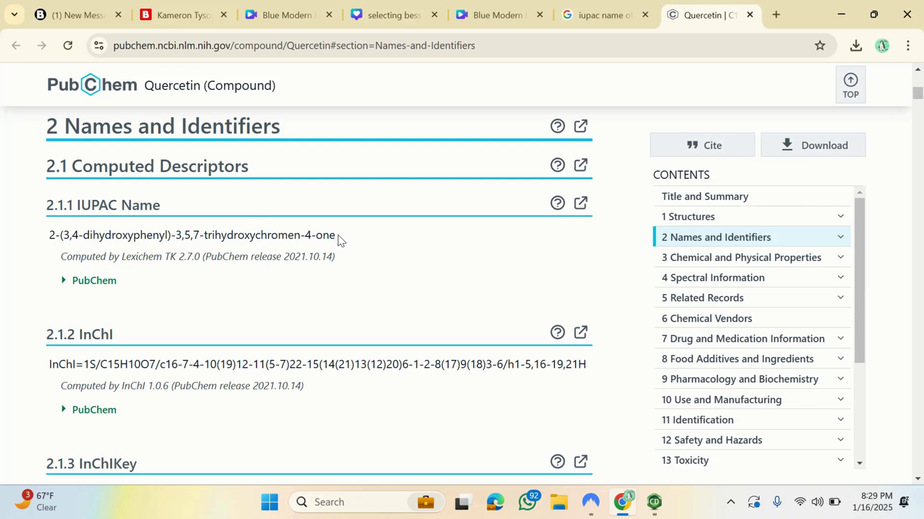
{"action": "left_click_drag", "start_coordinate": [338, 235], "coordinate": [51, 232]}
{"action": "key", "text": "ctrl+c"}
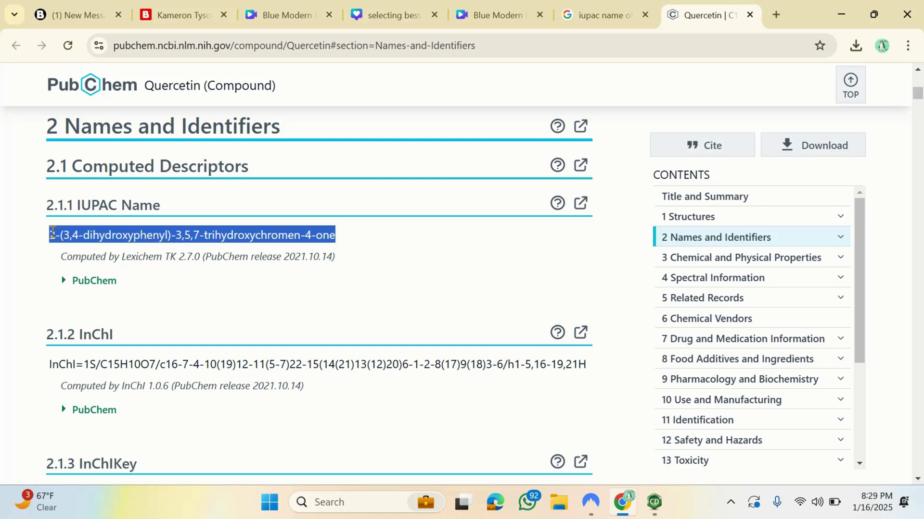
Switch back to ChemDraw and delete the quercetin structure together with its name label
{"action": "mouse_move", "coordinate": [630, 512]}
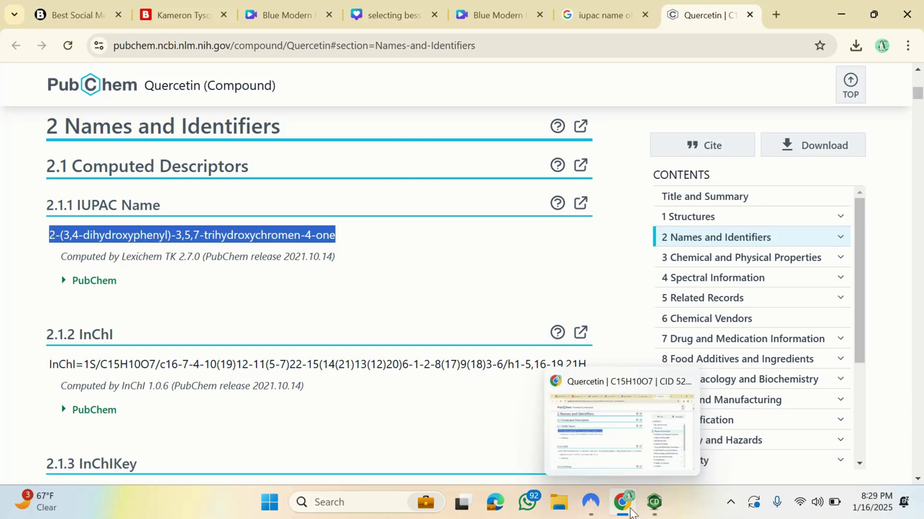
{"action": "mouse_move", "coordinate": [654, 503]}
{"action": "left_click", "coordinate": [625, 428]}
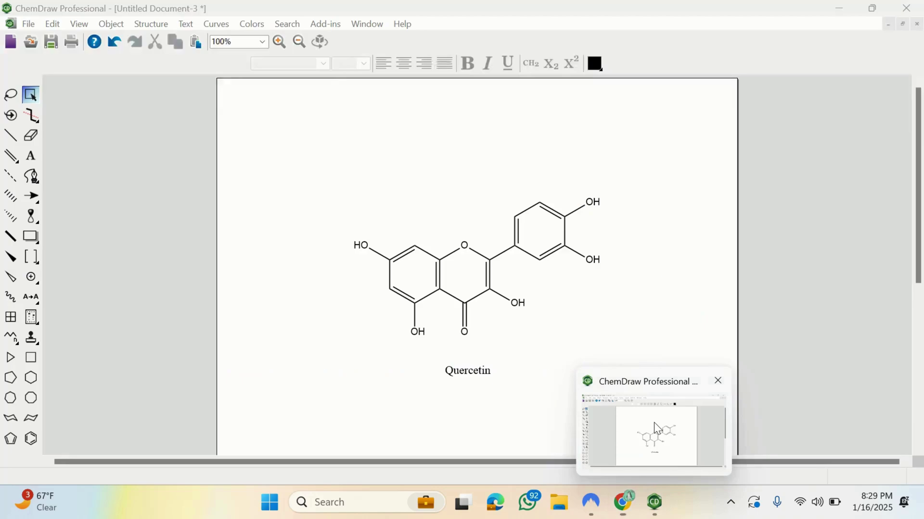
{"action": "left_click_drag", "start_coordinate": [311, 147], "coordinate": [610, 409]}
{"action": "key", "text": "Delete"}
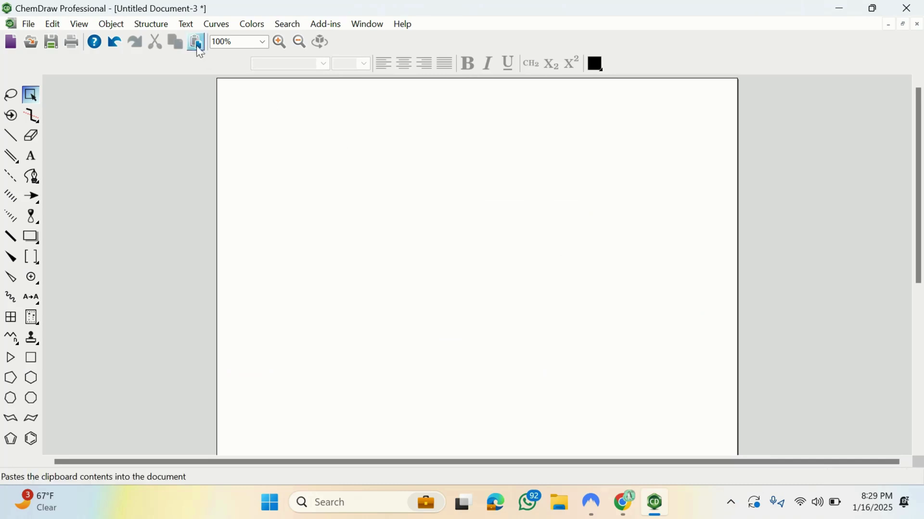
Insert the structure for the copied name 2-(3,4-dihydroxyphenyl)-3,5,7-trihydroxychromen-4-one, with the name placed below the structure
{"action": "left_click", "coordinate": [152, 23]}
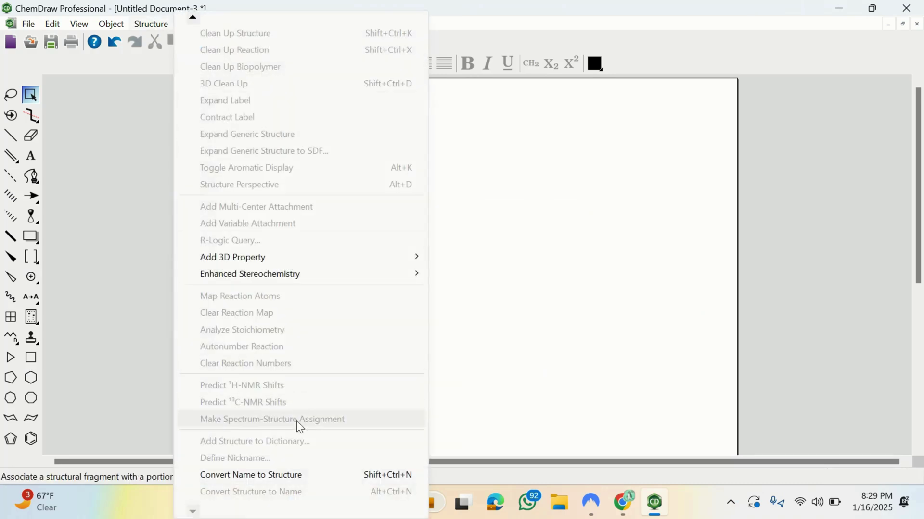
{"action": "left_click", "coordinate": [286, 473]}
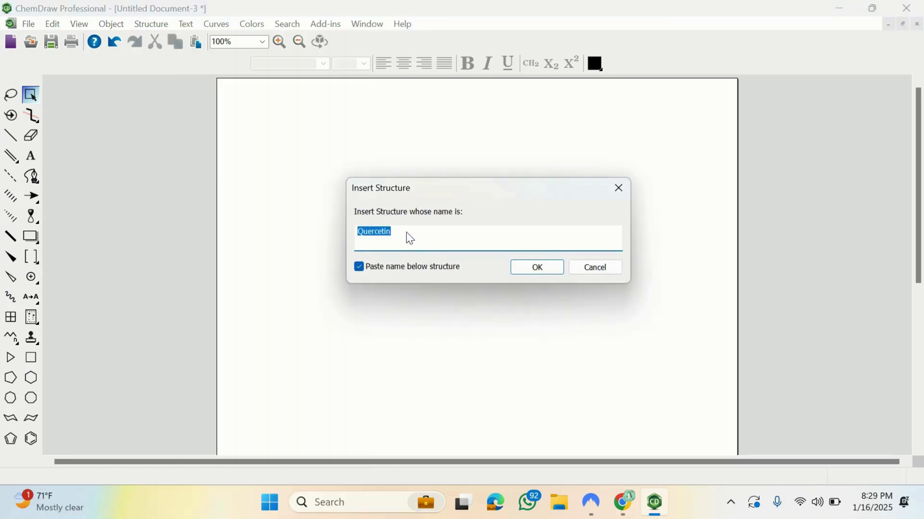
{"action": "key", "text": "BackSpace"}
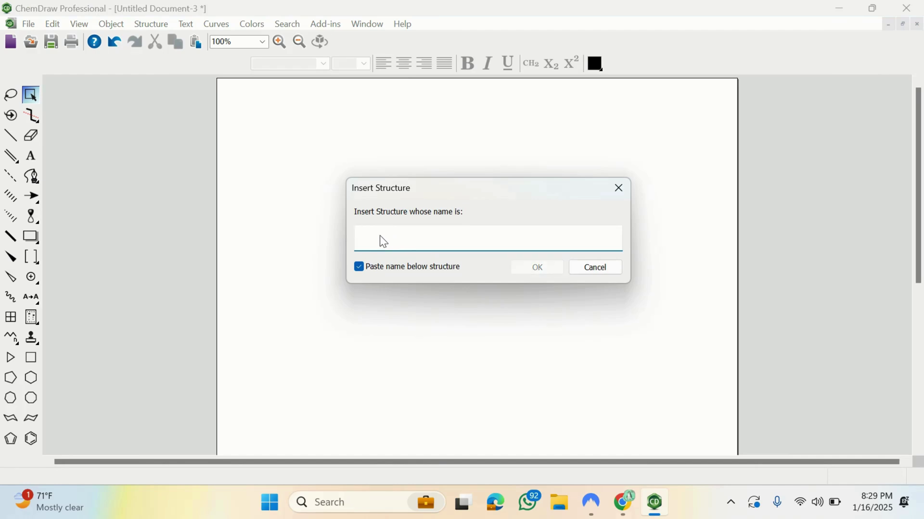
{"action": "key", "text": "ctrl+v"}
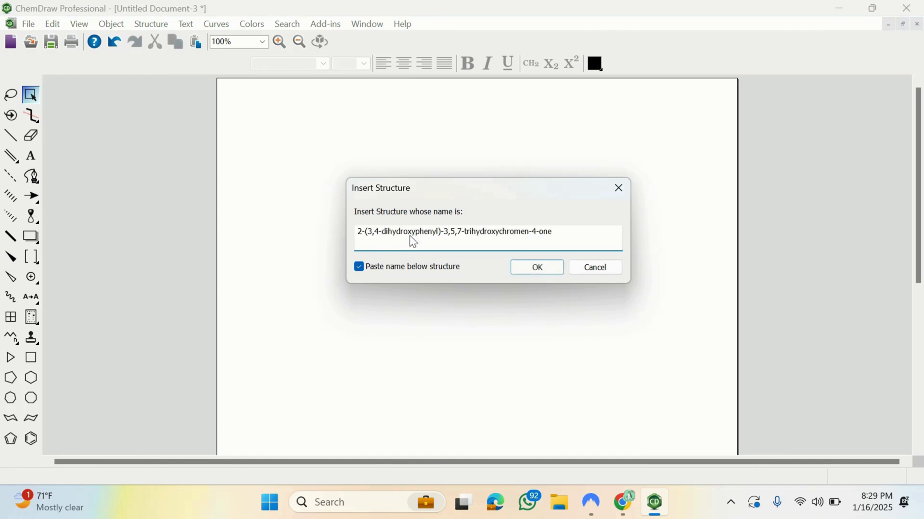
{"action": "left_click", "coordinate": [537, 268]}
{"action": "left_click", "coordinate": [726, 260]}
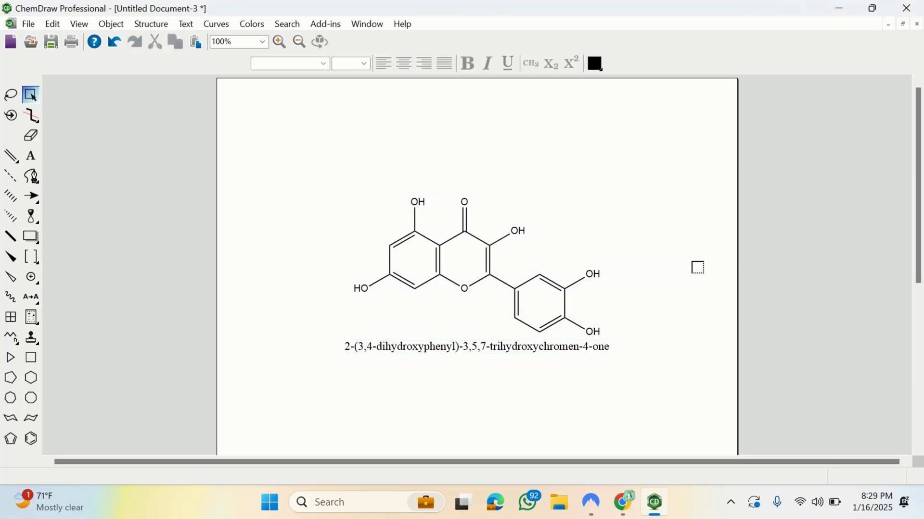
Move the IUPAC name label slightly lower to leave a wider gap beneath the quercetin structure
{"action": "left_click_drag", "start_coordinate": [644, 369], "coordinate": [343, 343]}
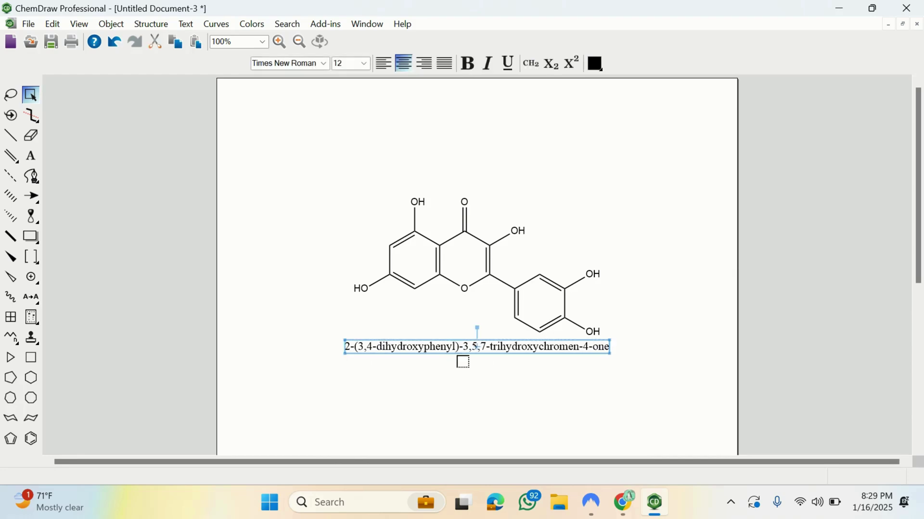
{"action": "left_click", "coordinate": [460, 384]}
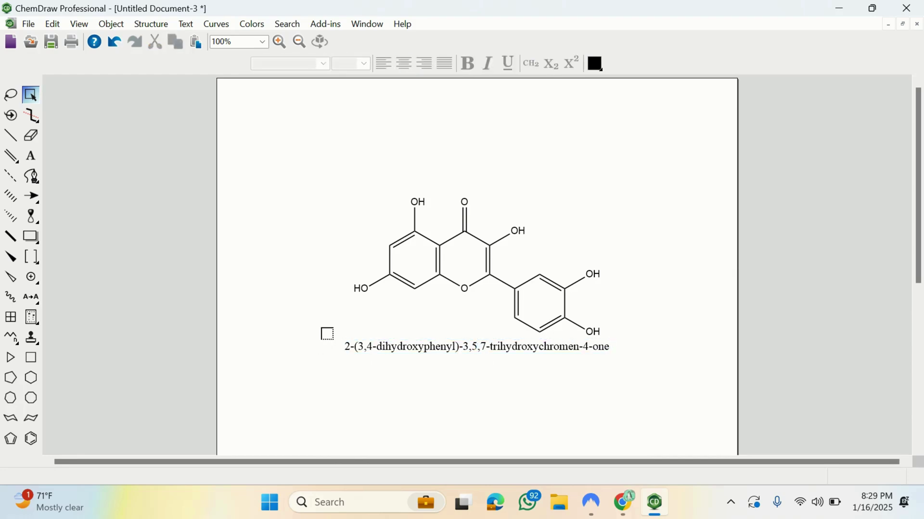
{"action": "left_click_drag", "start_coordinate": [322, 328], "coordinate": [603, 400]}
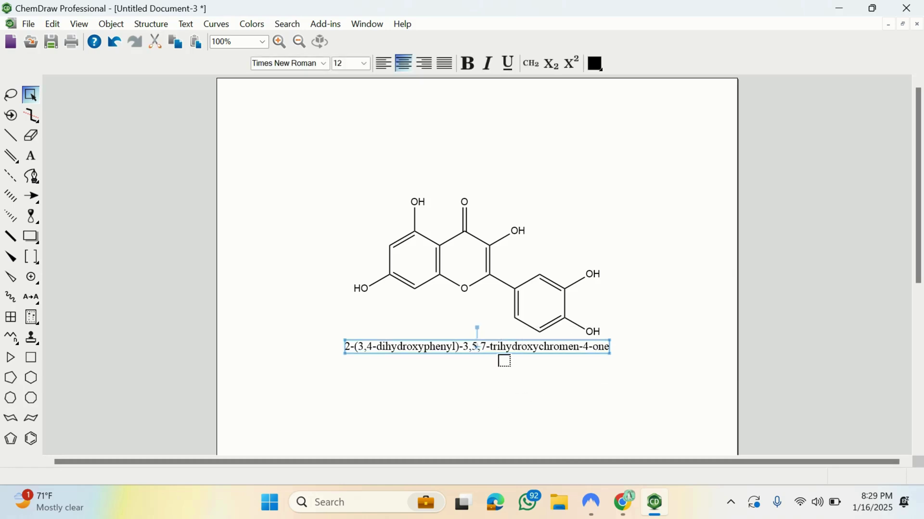
{"action": "left_click_drag", "start_coordinate": [495, 346], "coordinate": [489, 374]}
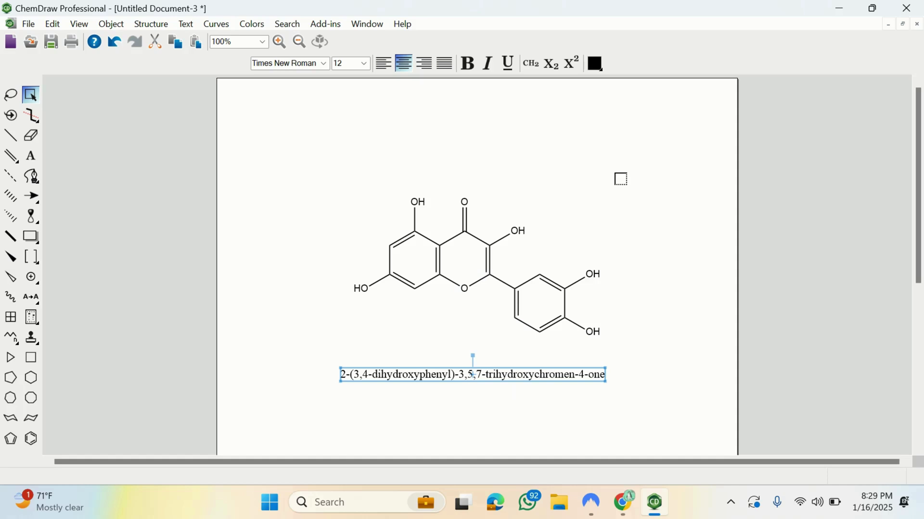
{"action": "left_click", "coordinate": [633, 194]}
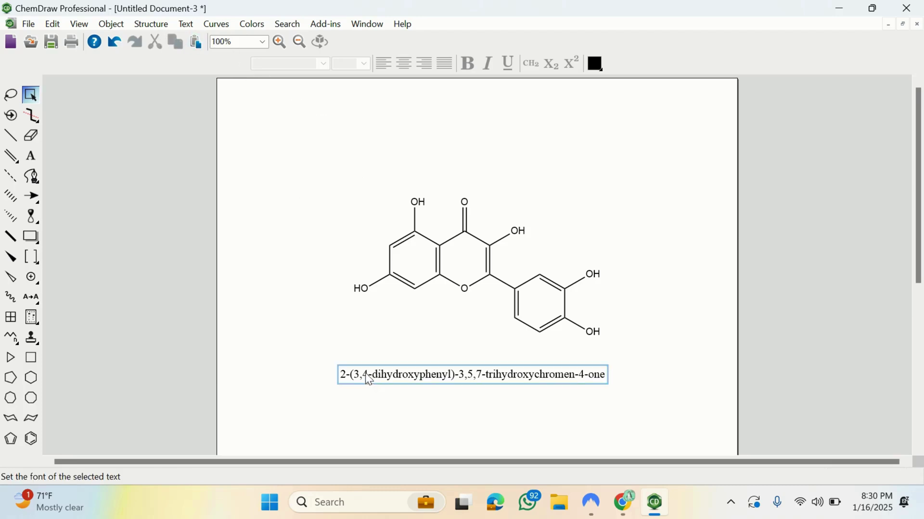
Switch to Chrome, examine the Google answer to "What is the chemical name of quercetin?" alongside the PubChem result, and return to ChemDraw
{"action": "mouse_move", "coordinate": [623, 502]}
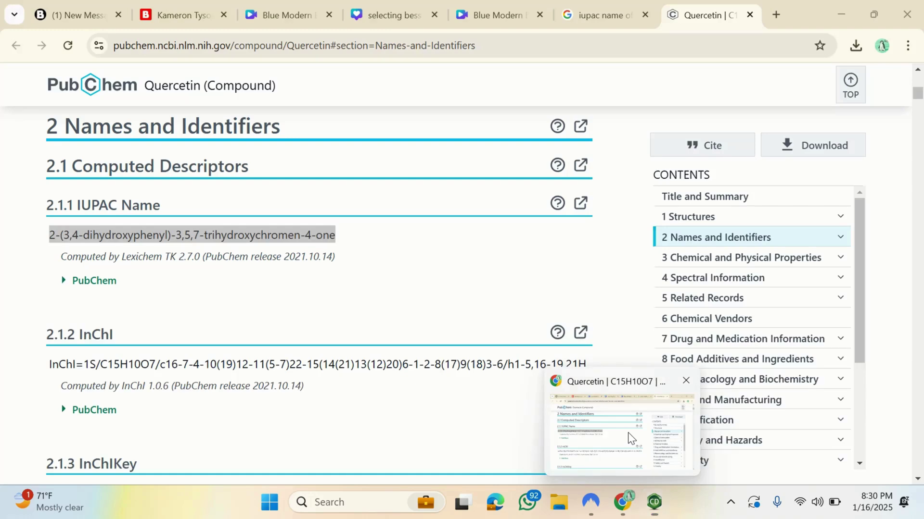
{"action": "left_click", "coordinate": [628, 432]}
{"action": "left_click", "coordinate": [602, 13]}
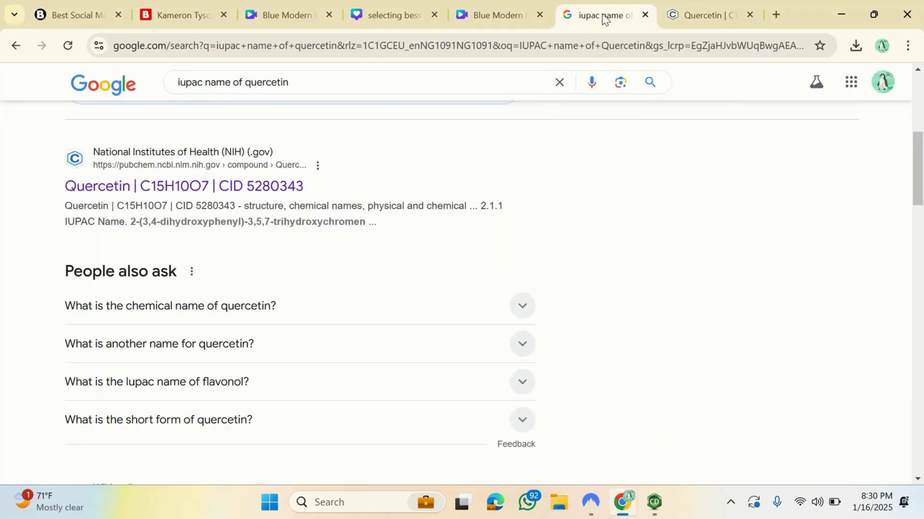
{"action": "scroll", "coordinate": [380, 256], "scroll_direction": "down", "scroll_amount": 2}
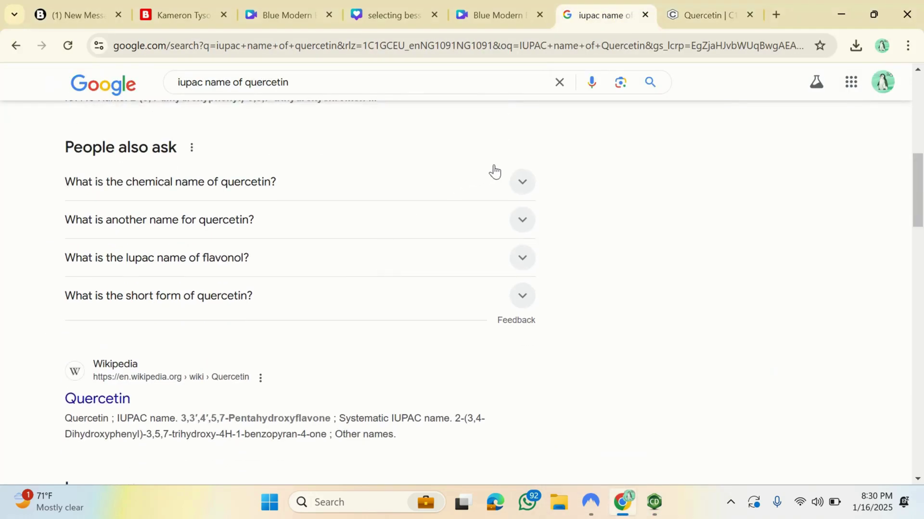
{"action": "left_click", "coordinate": [528, 185]}
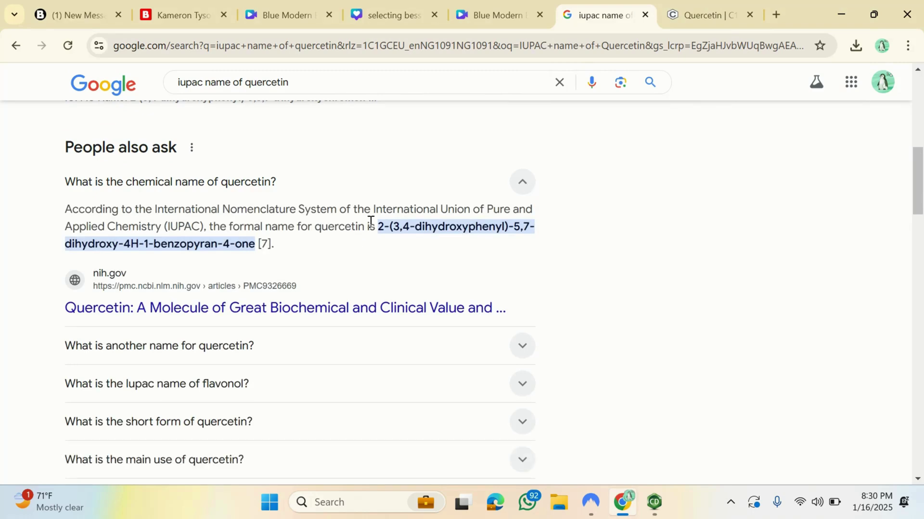
{"action": "scroll", "coordinate": [398, 148], "scroll_direction": "up", "scroll_amount": 5}
{"action": "scroll", "coordinate": [398, 149], "scroll_direction": "down", "scroll_amount": 2}
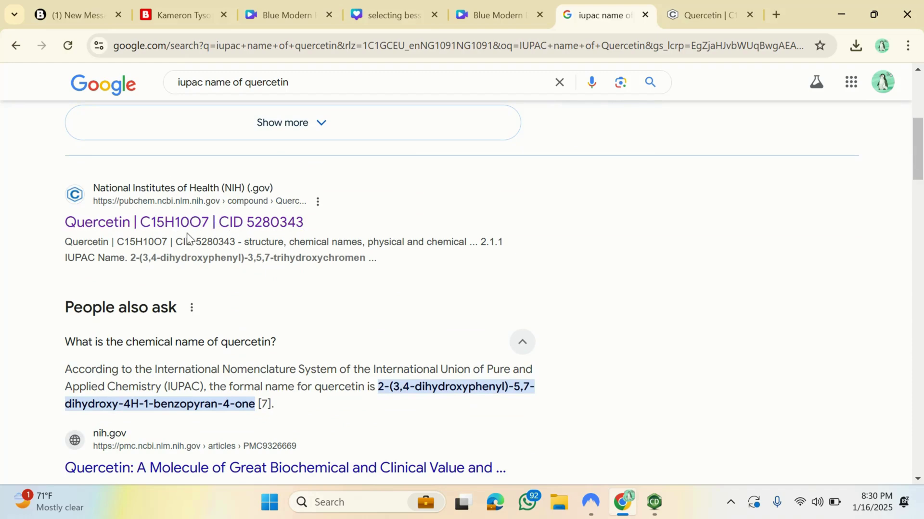
{"action": "scroll", "coordinate": [385, 294], "scroll_direction": "down", "scroll_amount": 4}
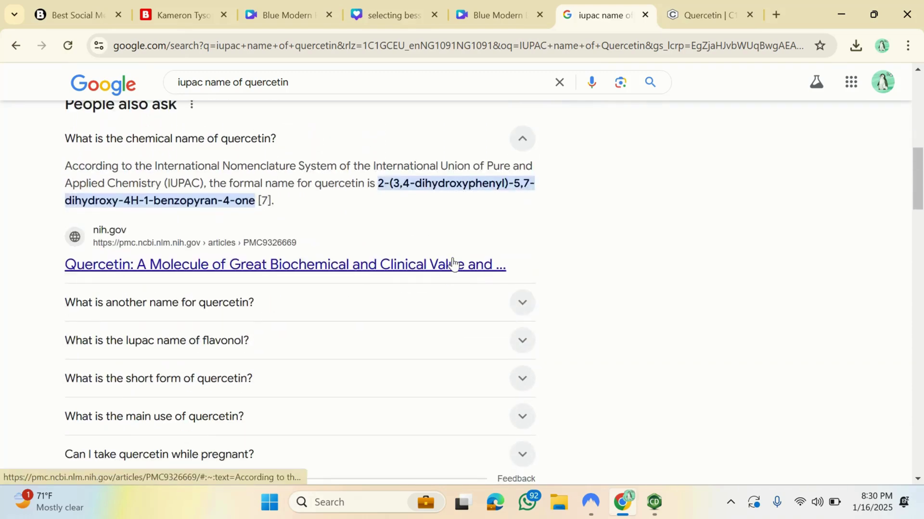
{"action": "left_click_drag", "start_coordinate": [380, 179], "coordinate": [248, 207]}
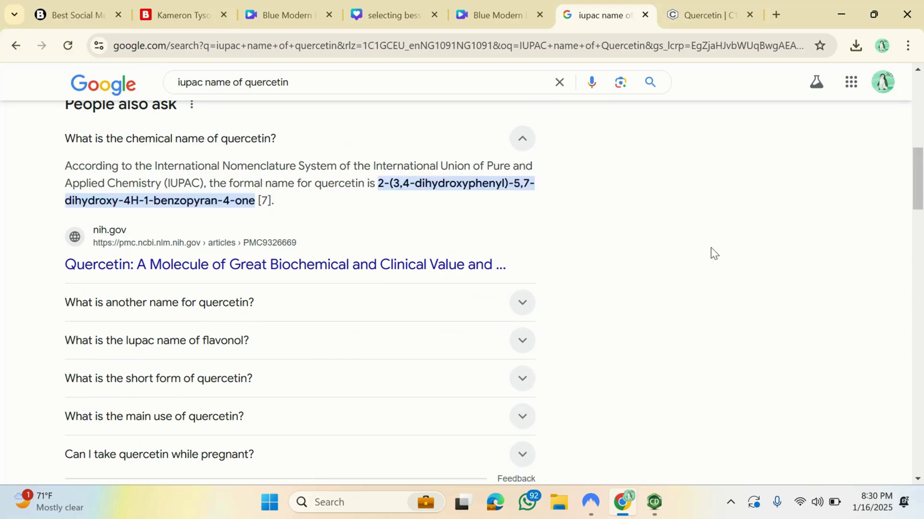
{"action": "left_click", "coordinate": [842, 18]}
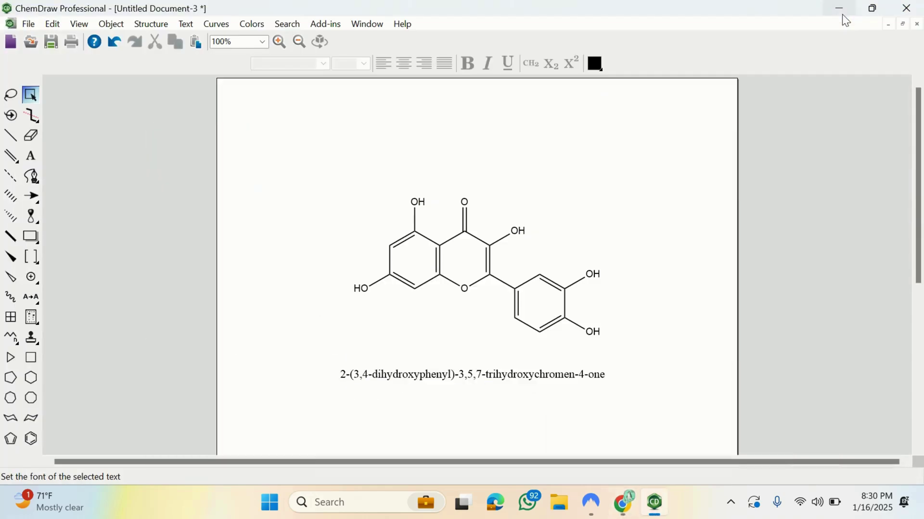
{"action": "left_click_drag", "start_coordinate": [342, 183], "coordinate": [625, 343]}
{"action": "left_click", "coordinate": [662, 316]}
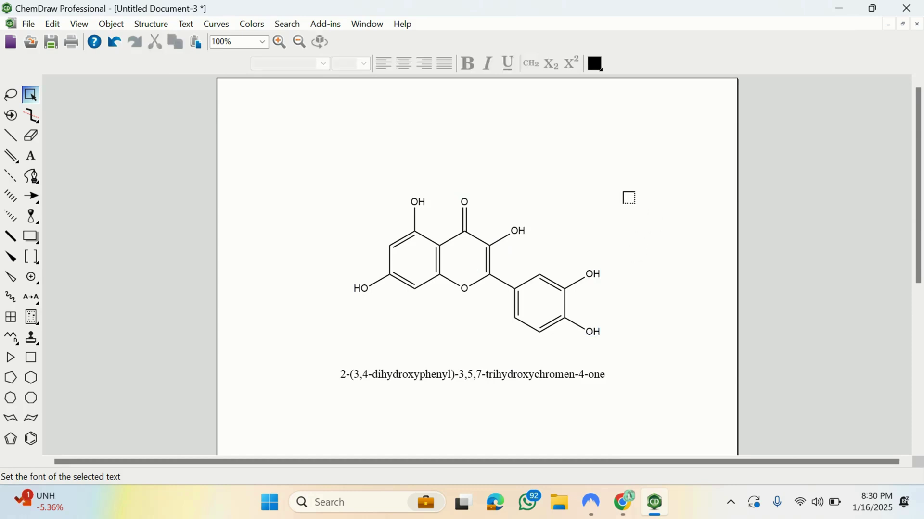
{"action": "left_click_drag", "start_coordinate": [623, 170], "coordinate": [320, 352]}
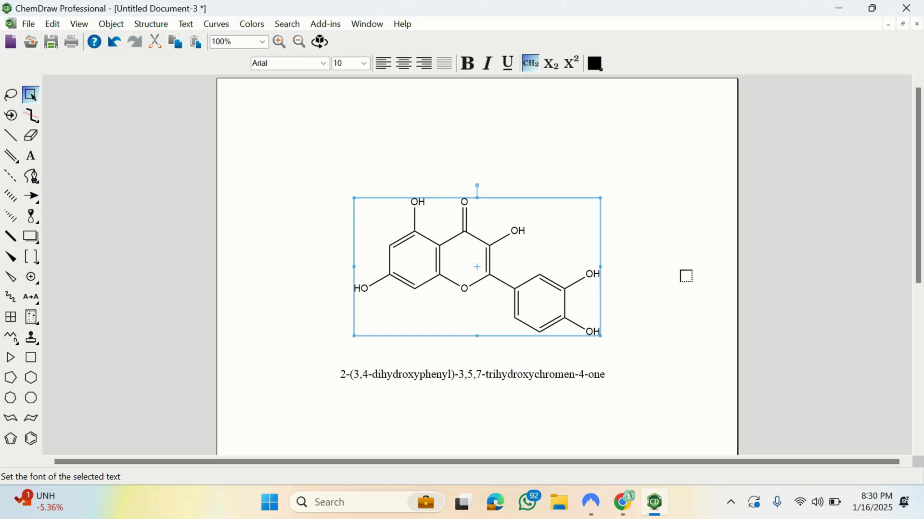
{"action": "left_click", "coordinate": [684, 274]}
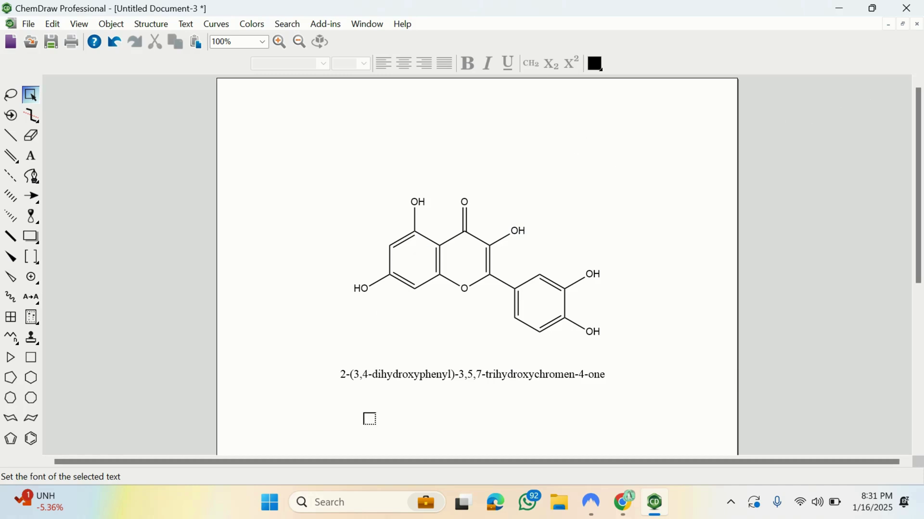
Find Chem3D 21.0.0 through the Windows search and launch it
{"action": "left_click", "coordinate": [355, 500]}
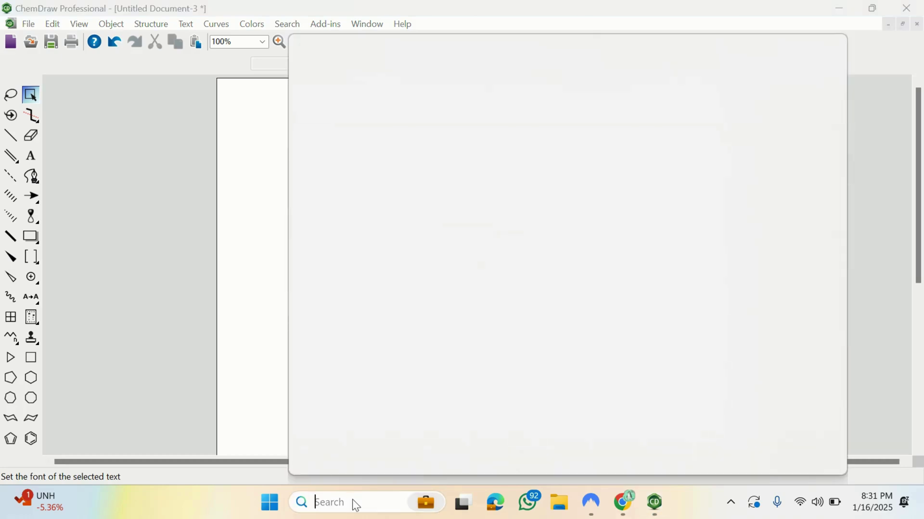
{"action": "type", "text": "Chem"}
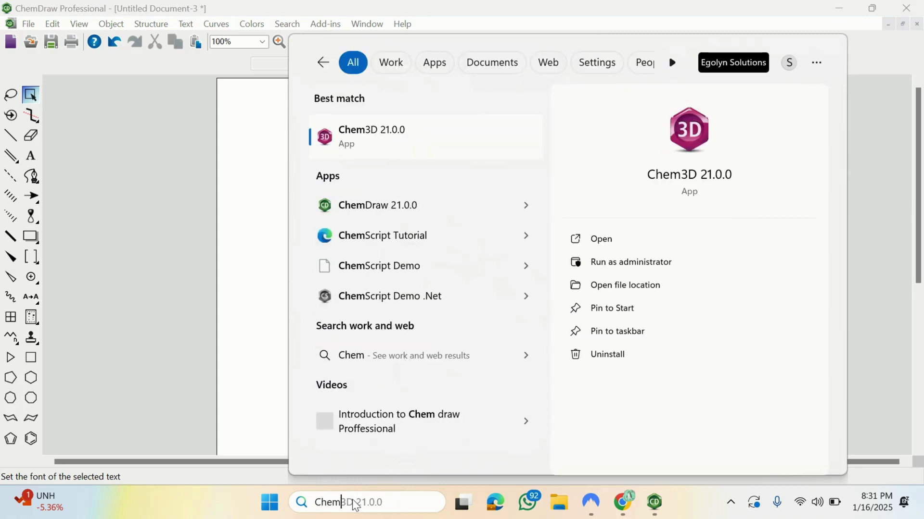
{"action": "type", "text": "3d"}
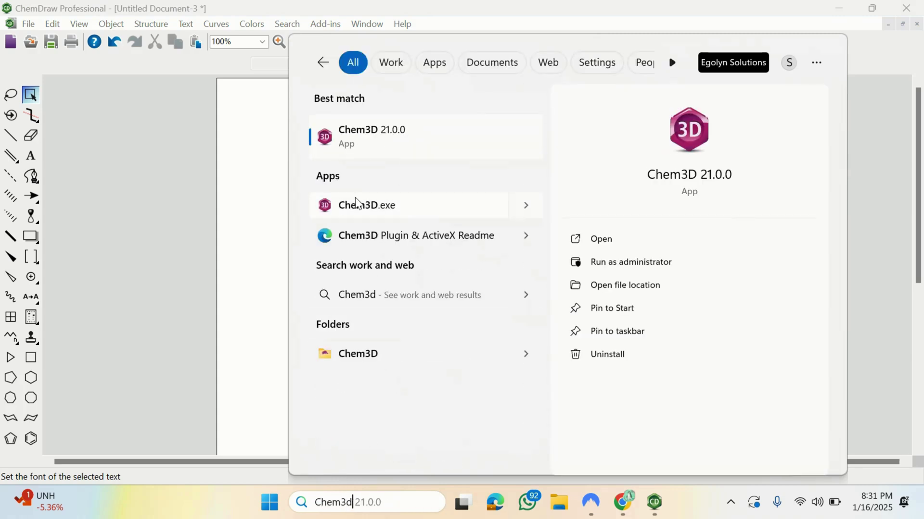
{"action": "left_click", "coordinate": [379, 138]}
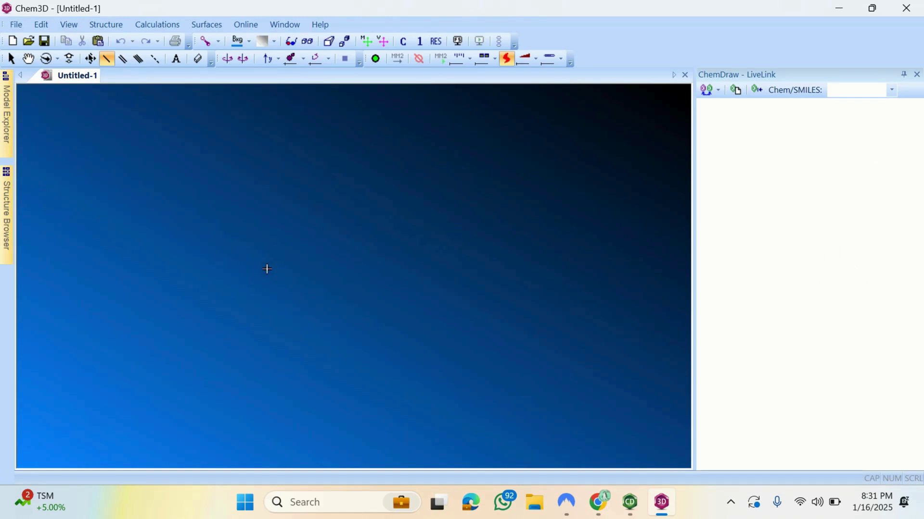
Switch back to ChemDraw and select the quercetin structure with the Lasso tool, leaving out its name label
{"action": "mouse_move", "coordinate": [628, 517]}
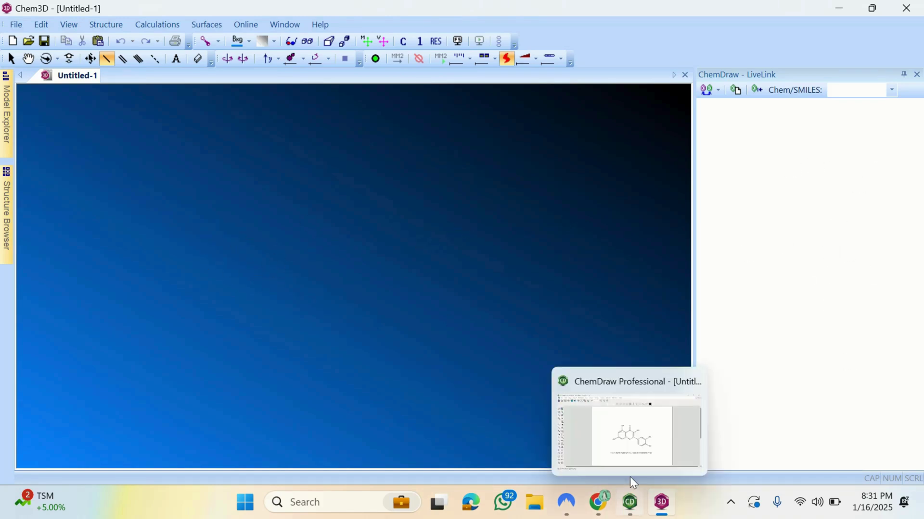
{"action": "left_click", "coordinate": [636, 431]}
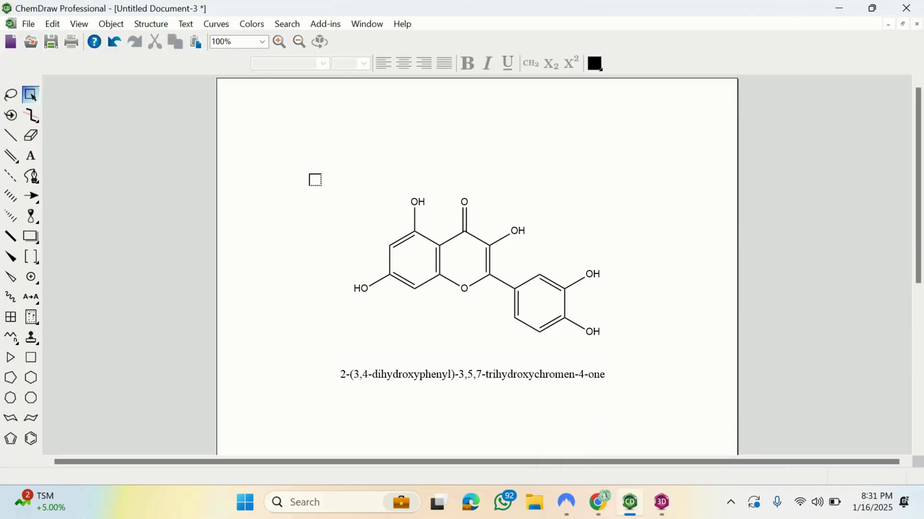
{"action": "left_click_drag", "start_coordinate": [315, 180], "coordinate": [317, 243]}
{"action": "left_click", "coordinate": [14, 98]}
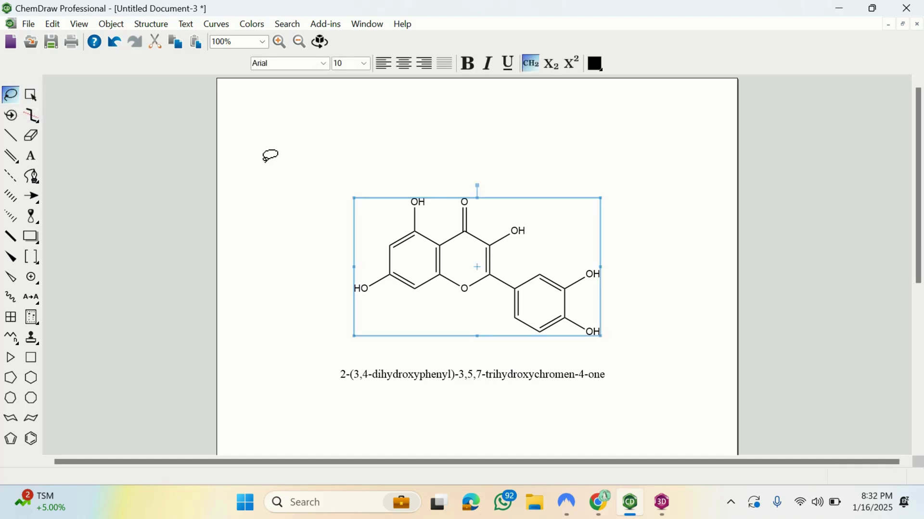
{"action": "mouse_move", "coordinate": [344, 183]}
{"action": "left_mouse_down"}
{"action": "mouse_move", "coordinate": [364, 333]}
{"action": "mouse_move", "coordinate": [508, 301]}
{"action": "mouse_move", "coordinate": [521, 332]}
{"action": "mouse_move", "coordinate": [609, 347]}
{"action": "mouse_move", "coordinate": [664, 297]}
{"action": "mouse_move", "coordinate": [603, 254]}
{"action": "mouse_move", "coordinate": [507, 263]}
{"action": "mouse_move", "coordinate": [535, 240]}
{"action": "mouse_move", "coordinate": [534, 219]}
{"action": "mouse_move", "coordinate": [425, 174]}
{"action": "mouse_move", "coordinate": [380, 186]}
{"action": "left_mouse_up"}
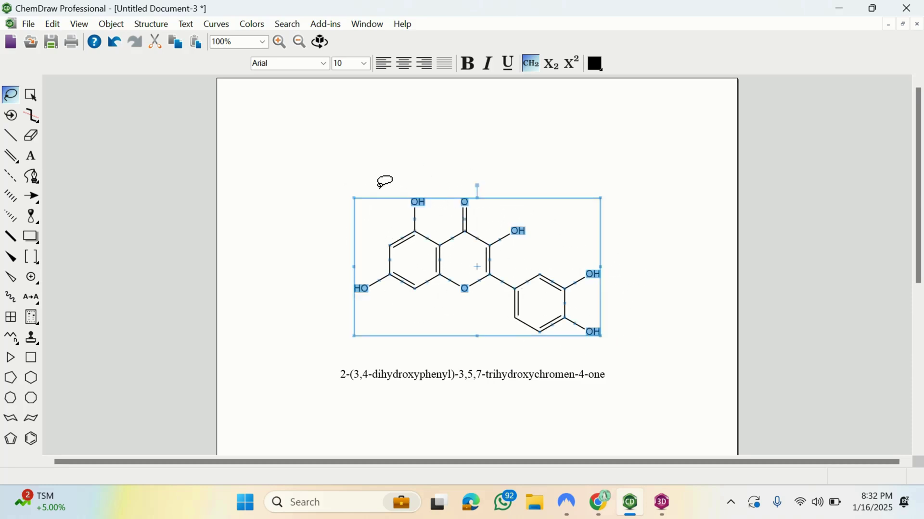
Select the quercetin structure without its name label using the Marquee tool and copy it
{"action": "left_click", "coordinate": [30, 99]}
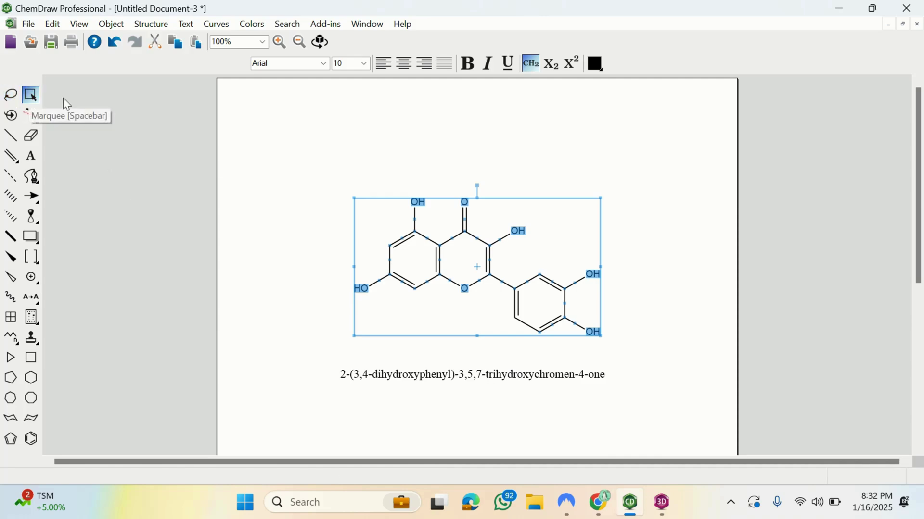
{"action": "left_click", "coordinate": [313, 165]}
{"action": "left_click_drag", "start_coordinate": [313, 165], "coordinate": [672, 369]}
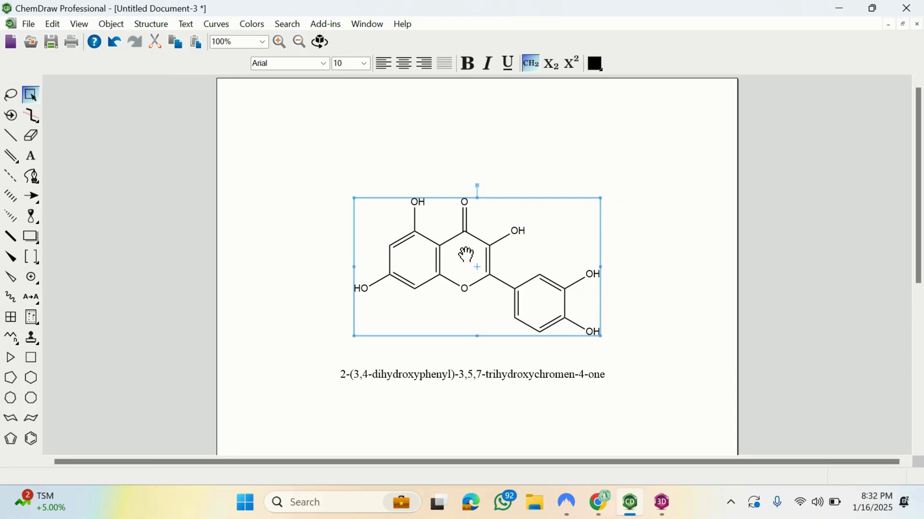
{"action": "right_click", "coordinate": [466, 255]}
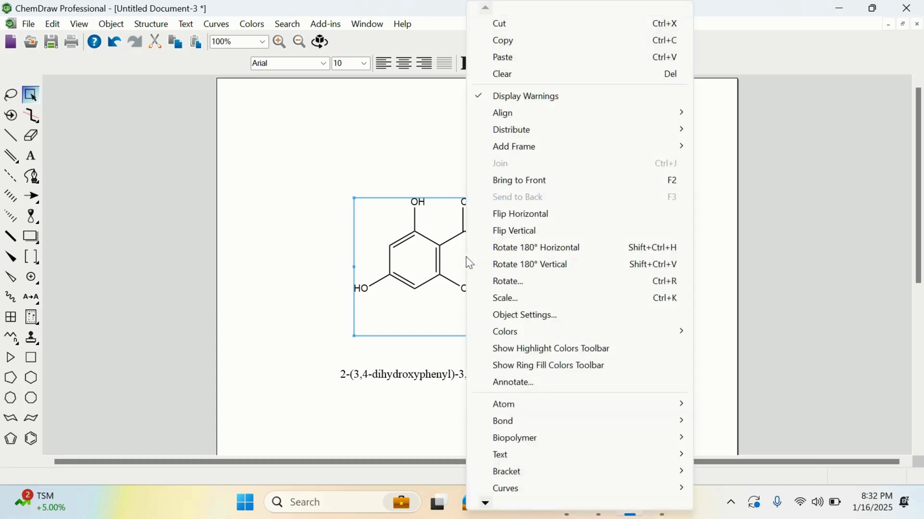
{"action": "left_click", "coordinate": [512, 45]}
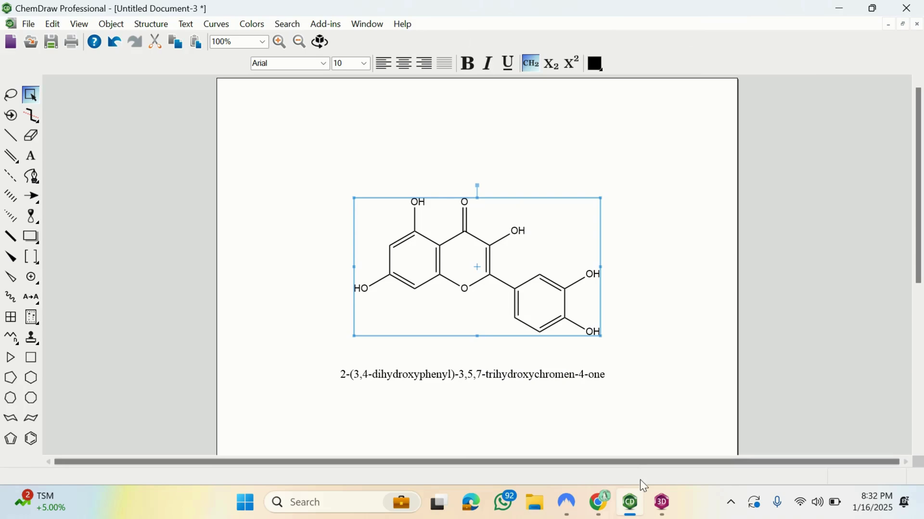
Switch to Chem3D and paste the copied quercetin structure into the empty Untitled-1 model
{"action": "mouse_move", "coordinate": [661, 502]}
{"action": "left_click", "coordinate": [676, 421]}
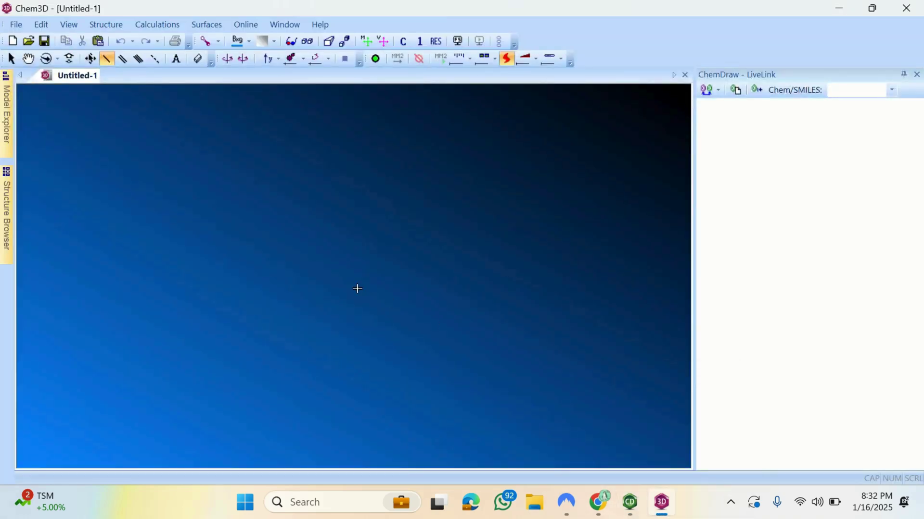
{"action": "key", "text": "ctrl"}
{"action": "key", "text": "ctrl+v"}
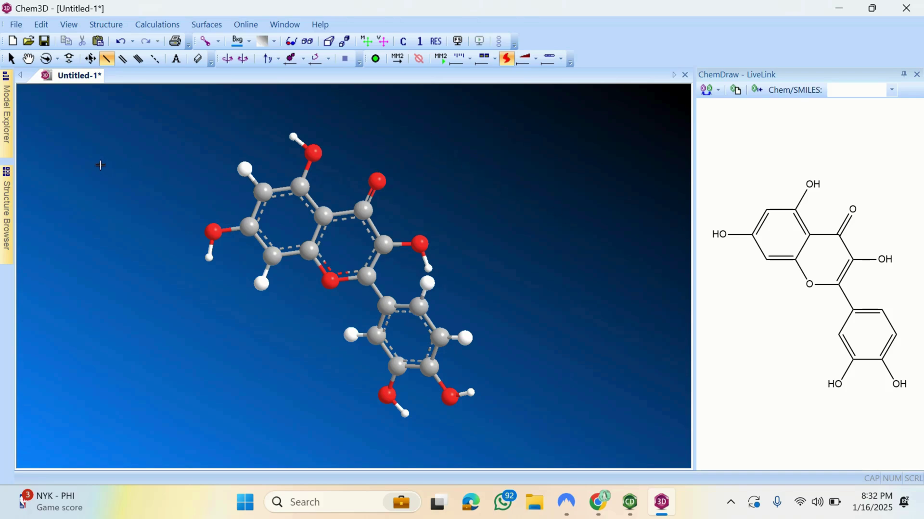
Start saving the quercetin 3D model under a new file name, Quercetin
{"action": "left_click", "coordinate": [14, 28]}
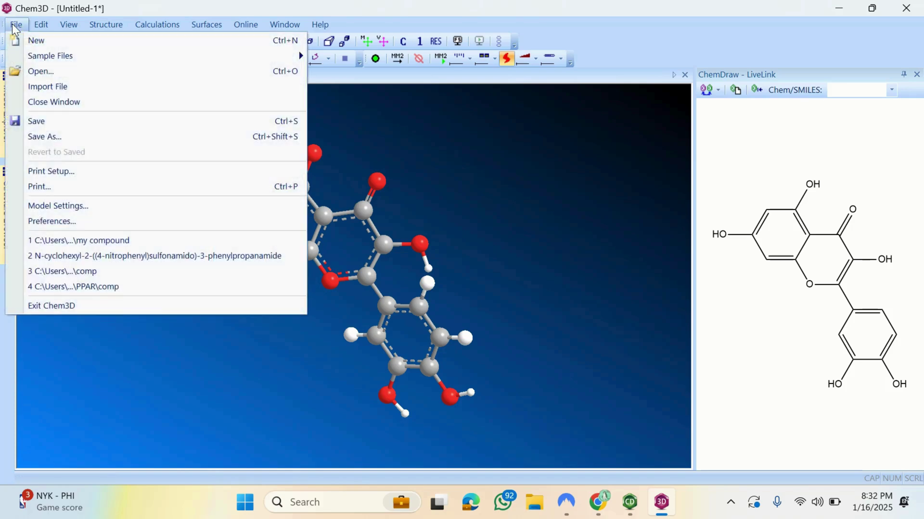
{"action": "left_click", "coordinate": [71, 137]}
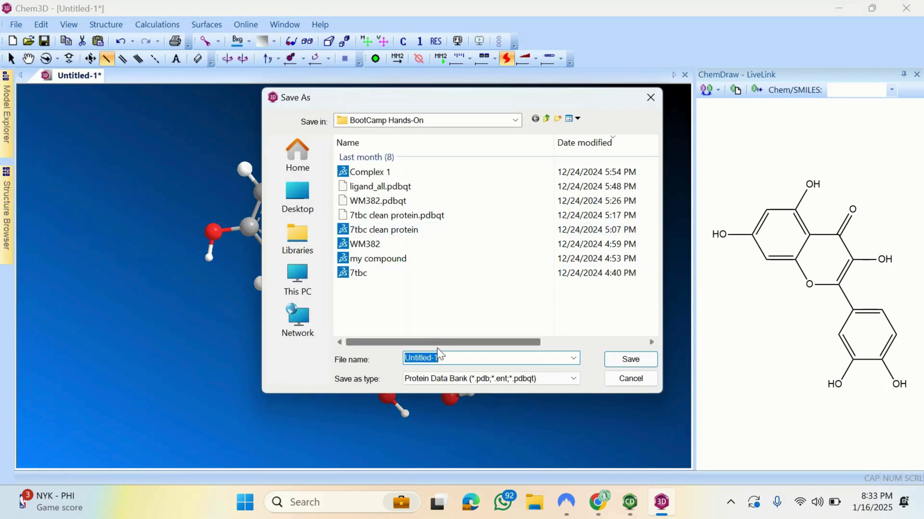
{"action": "type", "text": "Que"}
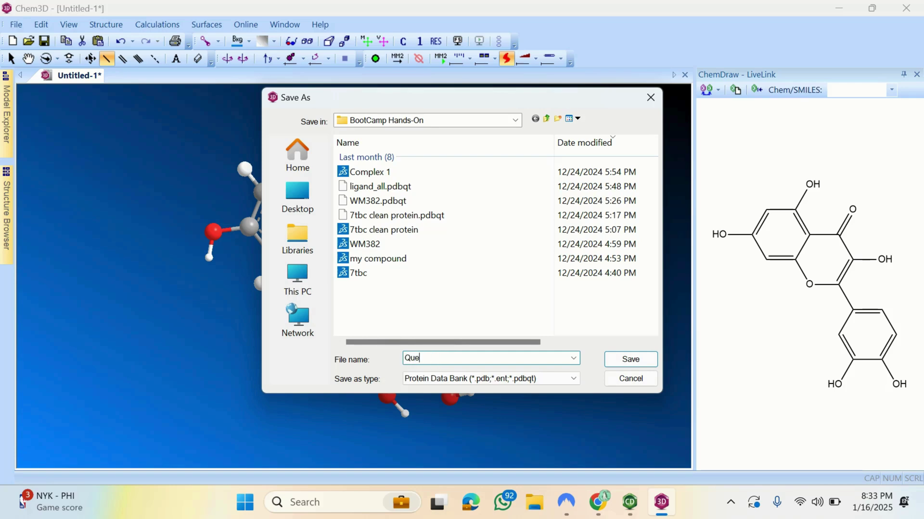
{"action": "type", "text": "rcetin"}
Choose Protein Data Bank (*.pdb;*.ent;*.pdbqt) as the file format for the saved model
{"action": "left_click", "coordinate": [504, 380]}
{"action": "left_click", "coordinate": [618, 337]}
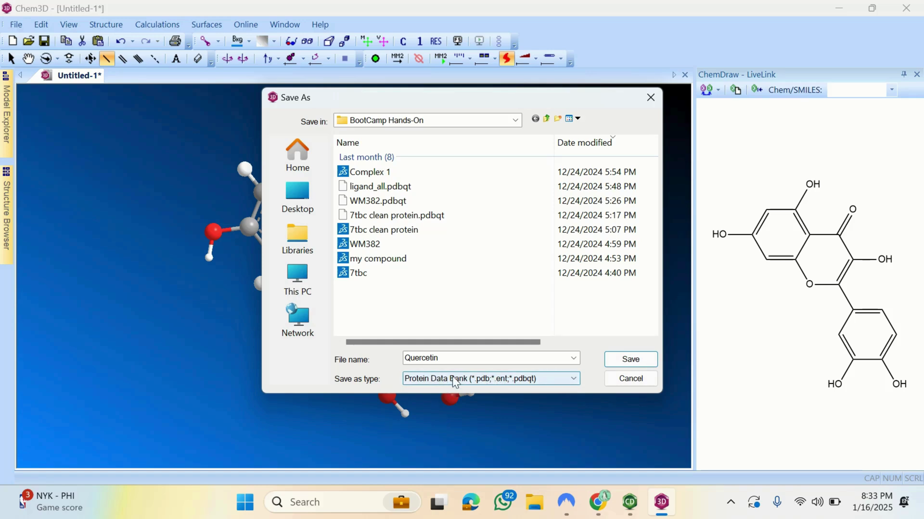
{"action": "left_click", "coordinate": [574, 379]}
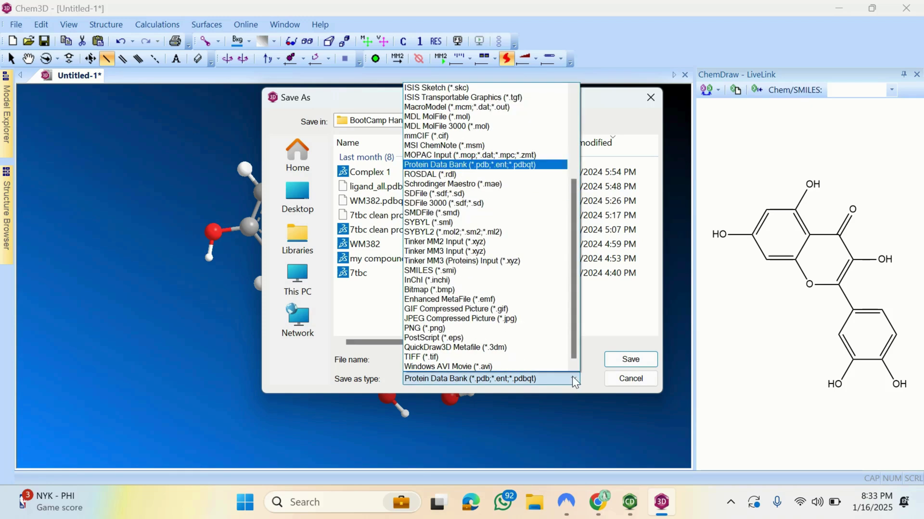
{"action": "left_click_drag", "start_coordinate": [574, 321], "coordinate": [570, 151]}
{"action": "left_click_drag", "start_coordinate": [580, 187], "coordinate": [566, 158]}
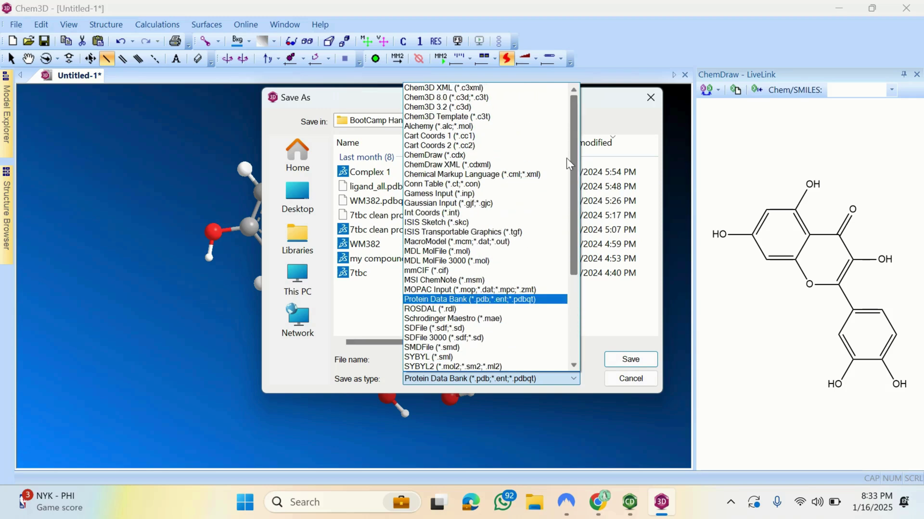
{"action": "left_click", "coordinate": [452, 299]}
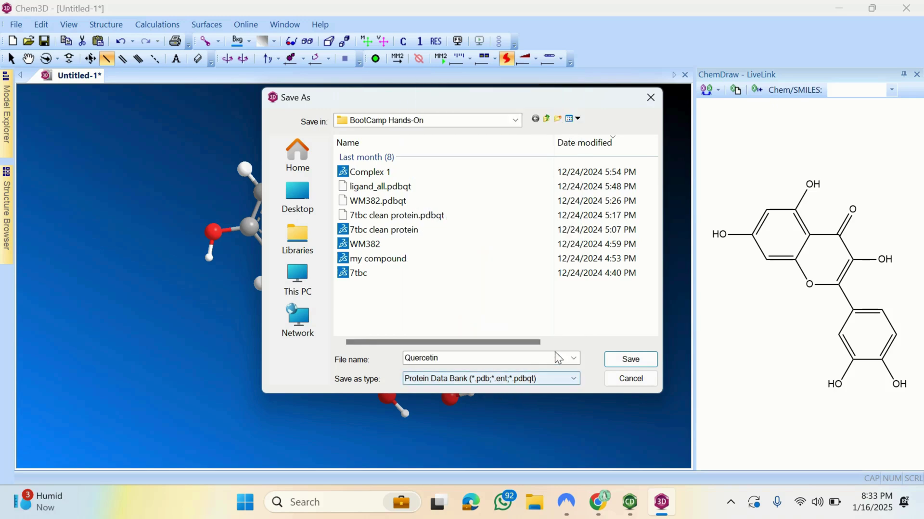
Set Downloads as the destination folder and save the Quercetin model there
{"action": "left_click", "coordinate": [514, 120]}
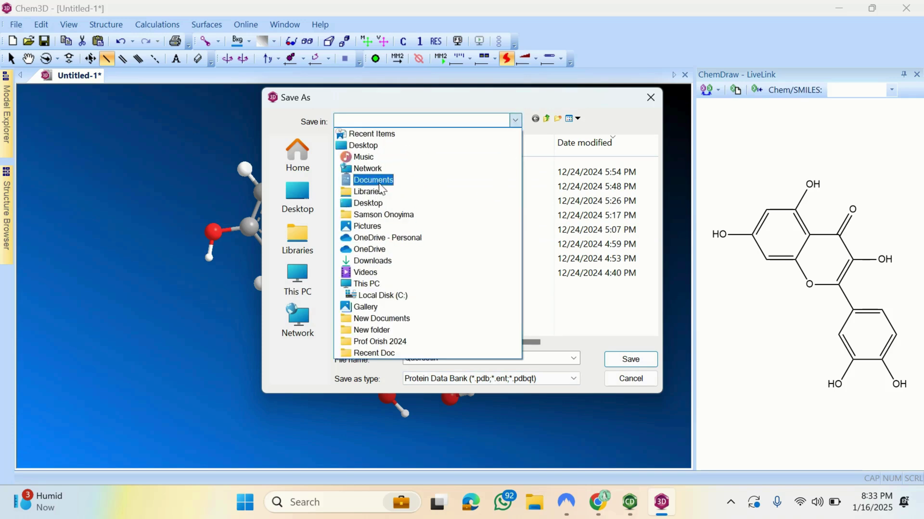
{"action": "left_click", "coordinate": [387, 262]}
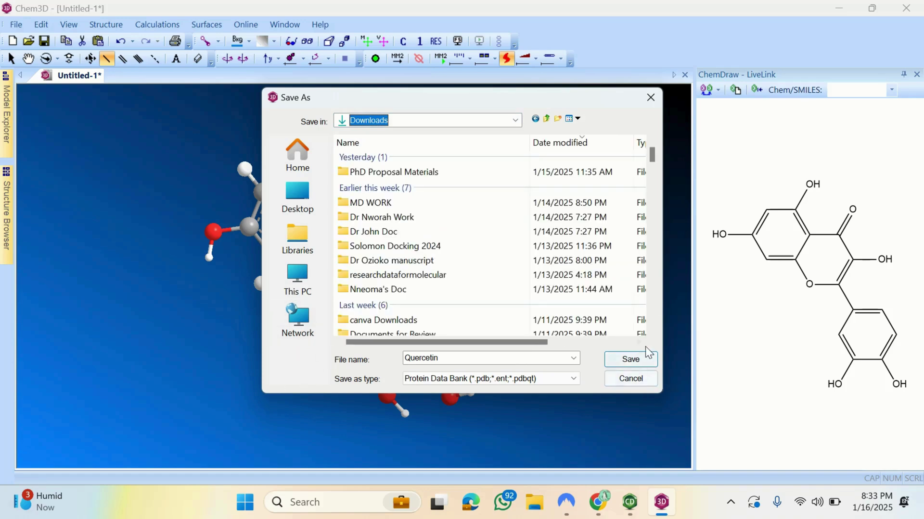
{"action": "left_click", "coordinate": [634, 365]}
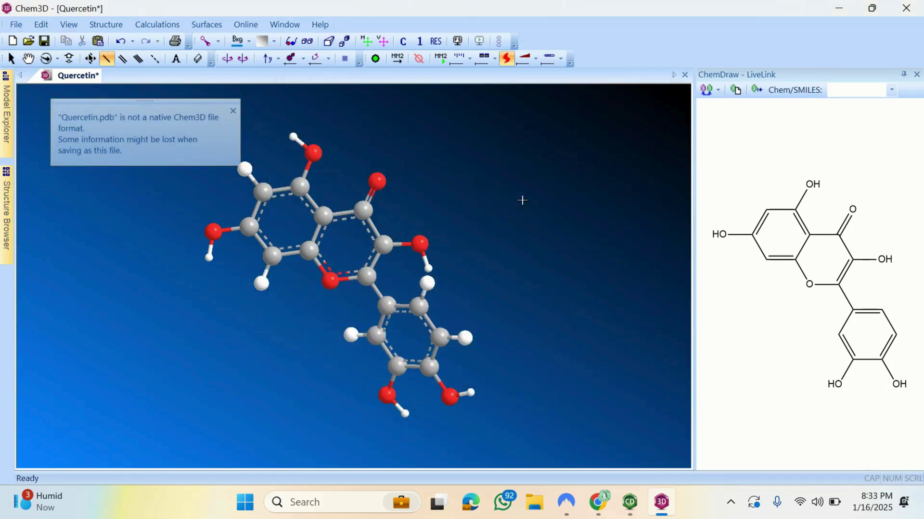
Minimize Chem3D, switch to File Explorer and select the saved Quercetin file in the Downloads folder
{"action": "left_click", "coordinate": [841, 8]}
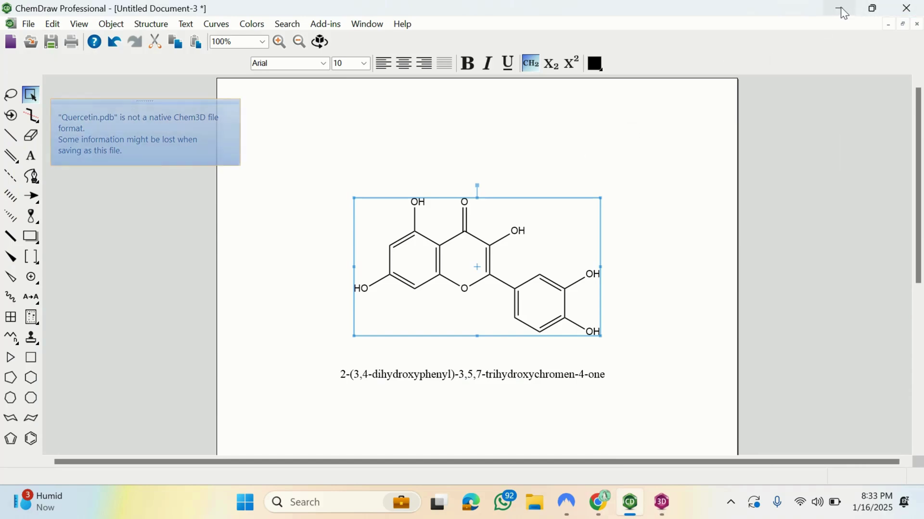
{"action": "left_click", "coordinate": [537, 505]}
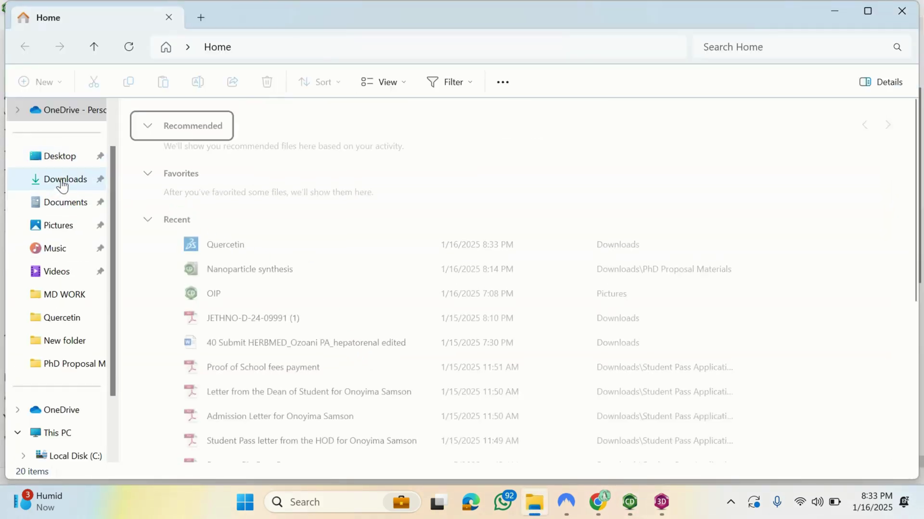
{"action": "left_click", "coordinate": [66, 181]}
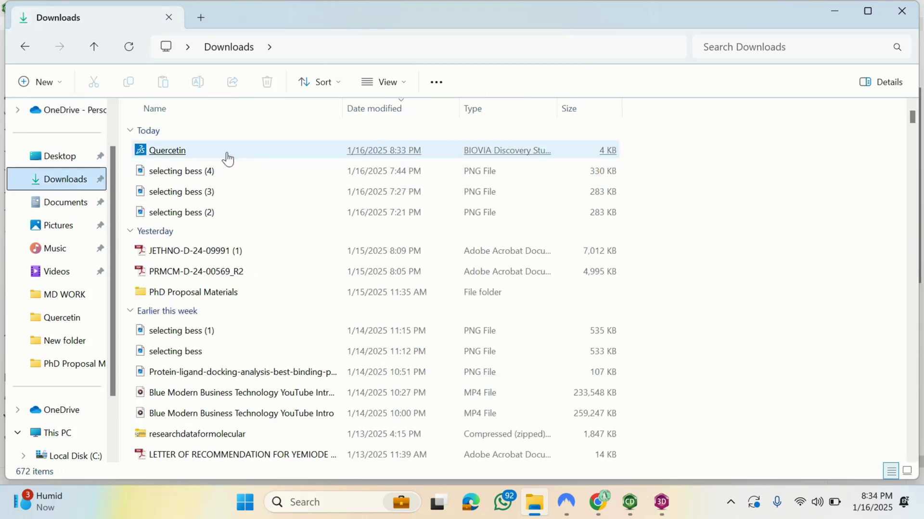
{"action": "left_click", "coordinate": [257, 150]}
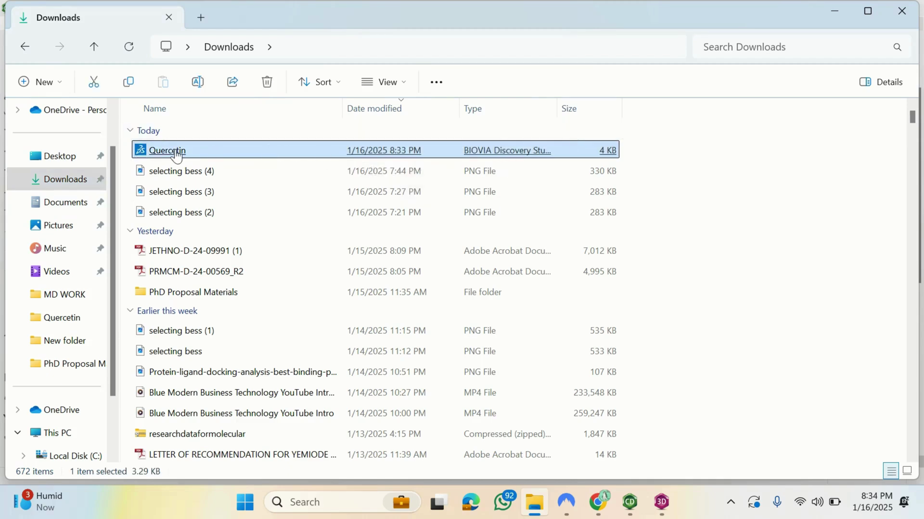
Check the file type and extension in the Quercetin file's properties, then close them
{"action": "right_click", "coordinate": [220, 147]}
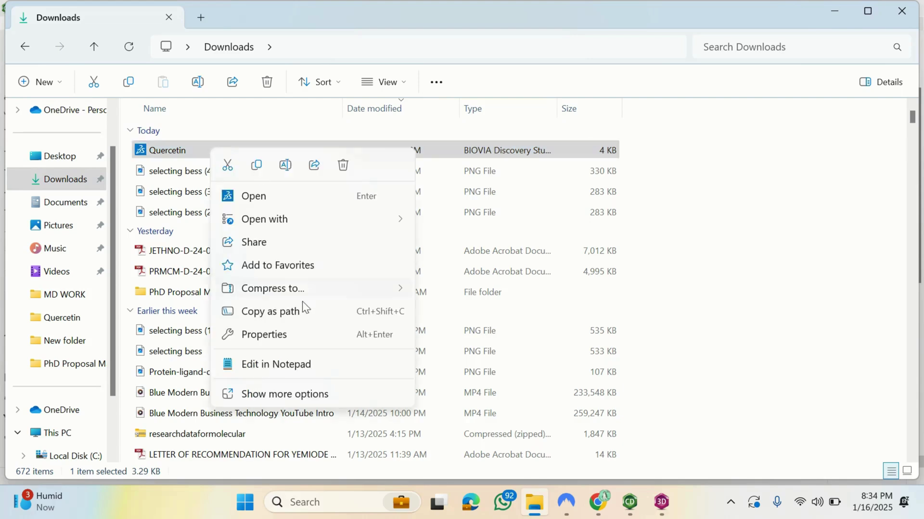
{"action": "left_click", "coordinate": [270, 338]}
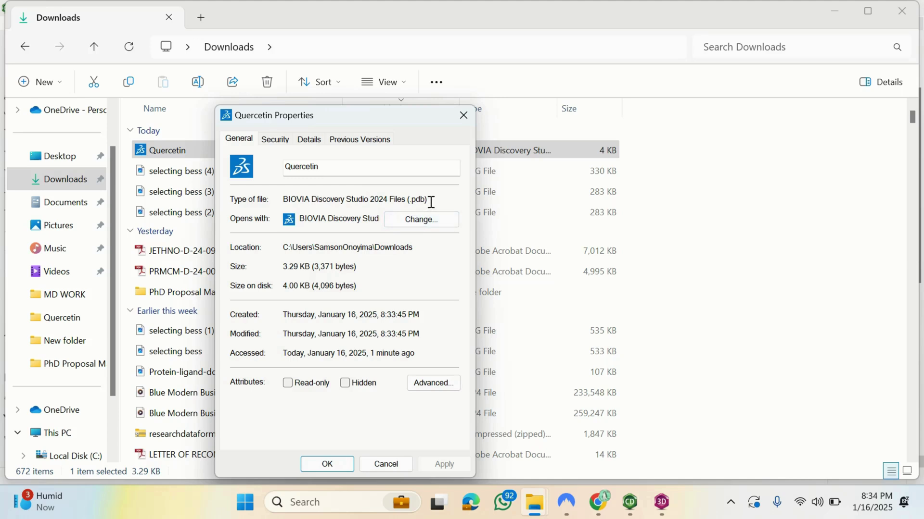
{"action": "left_click_drag", "start_coordinate": [431, 202], "coordinate": [406, 203]}
{"action": "left_click", "coordinate": [423, 201]}
{"action": "left_click_drag", "start_coordinate": [433, 200], "coordinate": [407, 202]}
{"action": "left_click", "coordinate": [463, 115]}
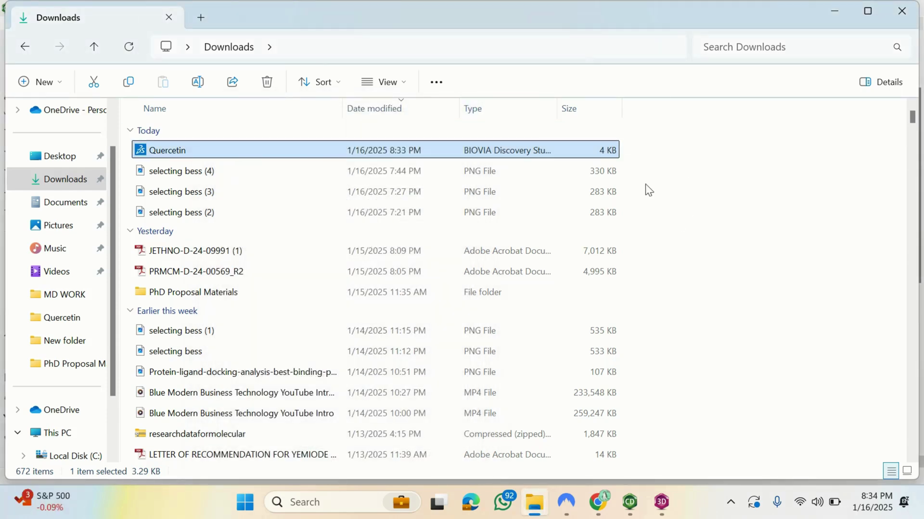
Open the Quercetin file from Downloads in BIOVIA Discovery Studio 2024
{"action": "double_click", "coordinate": [199, 160]}
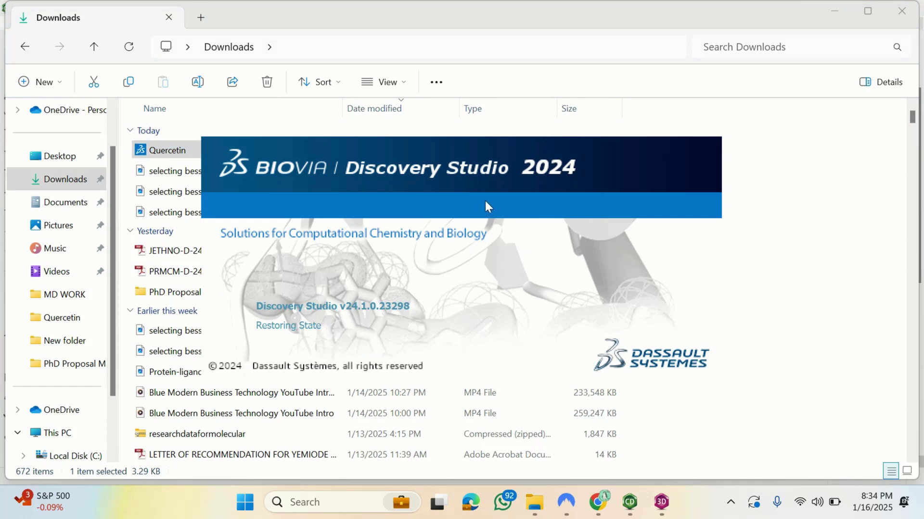